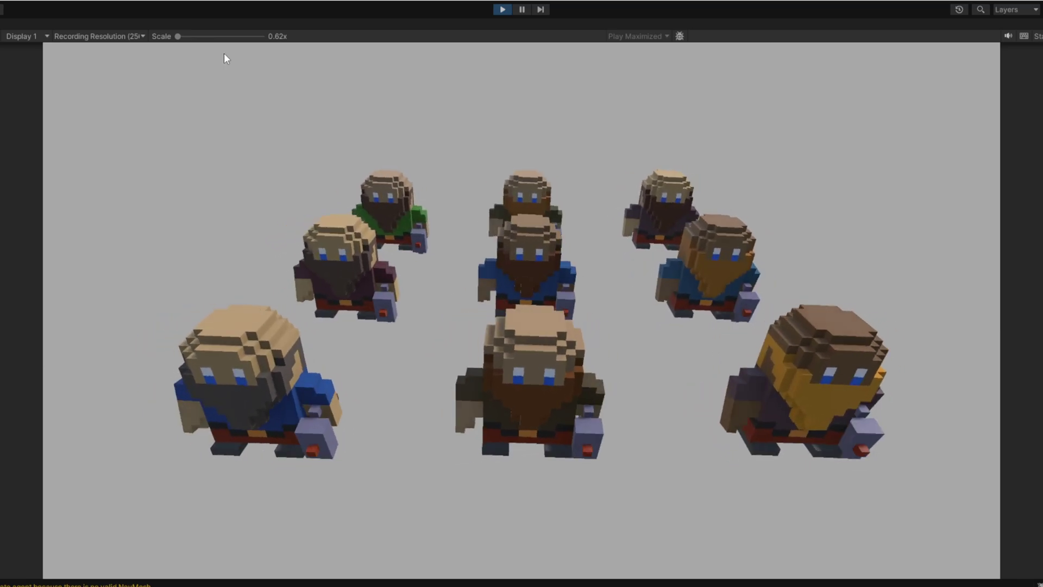
Stop play mode and look over the nine dwarf models in the Scene view
left_click(503, 10)
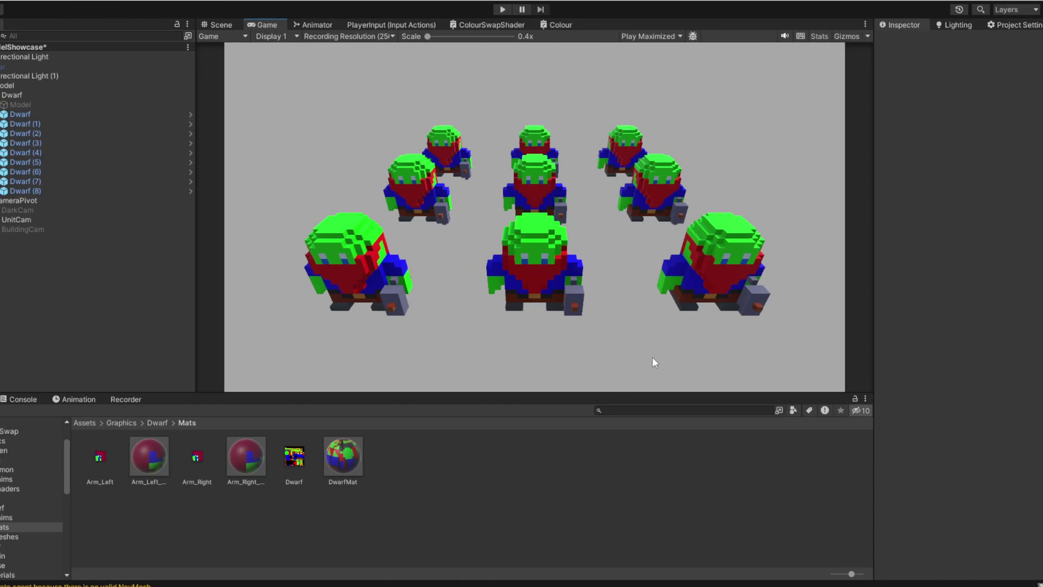
left_click(216, 24)
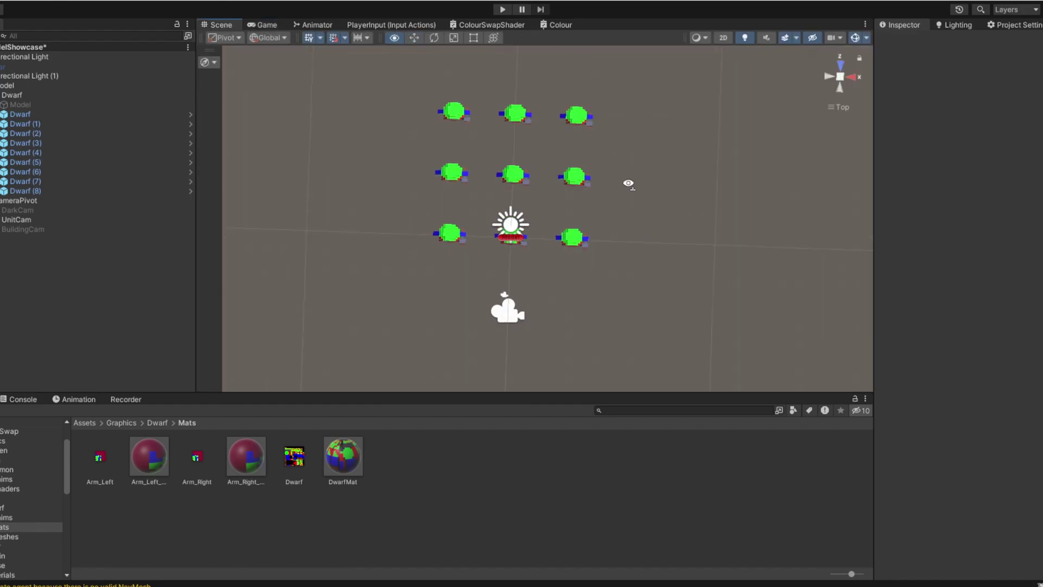
scroll(540, 254, "up", 2)
left_click_drag(540, 254, 576, 226, "alt")
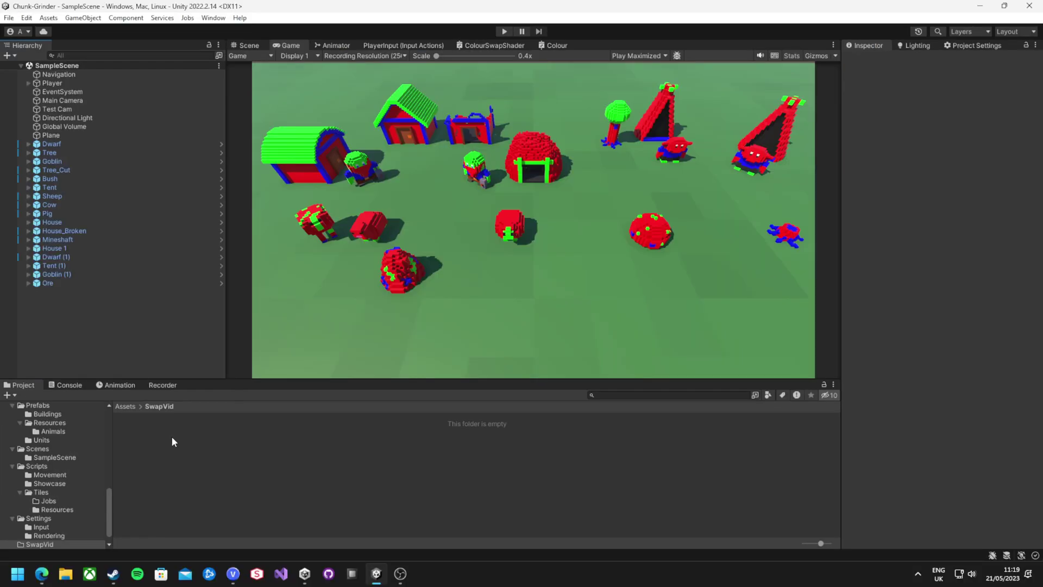
Create a URP Lit Shader Graph named ColourChanger in the SwapVid folder and open it for editing
right_click(171, 441)
mouse_move(283, 139)
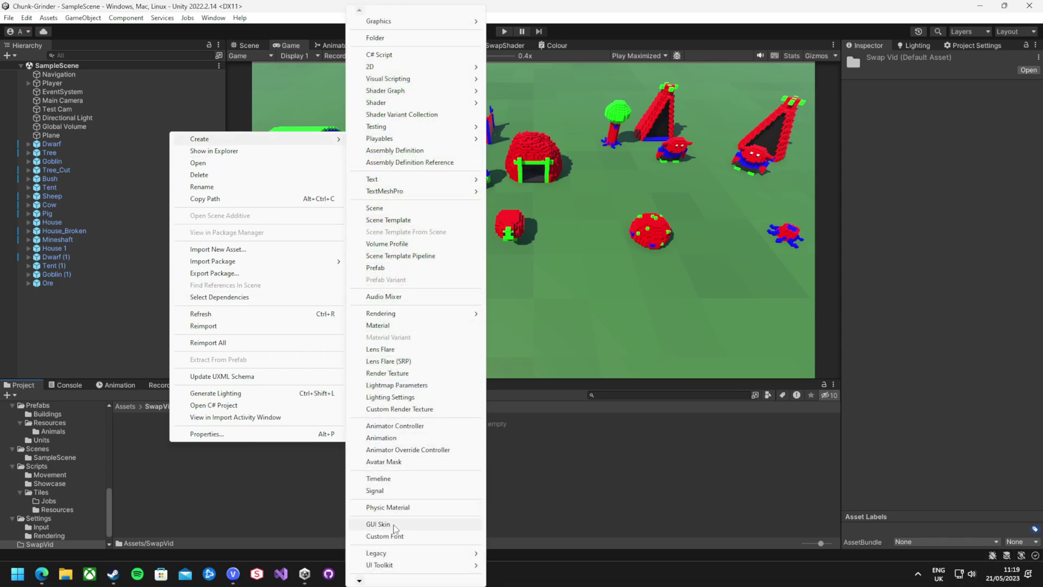
mouse_move(403, 95)
mouse_move(510, 97)
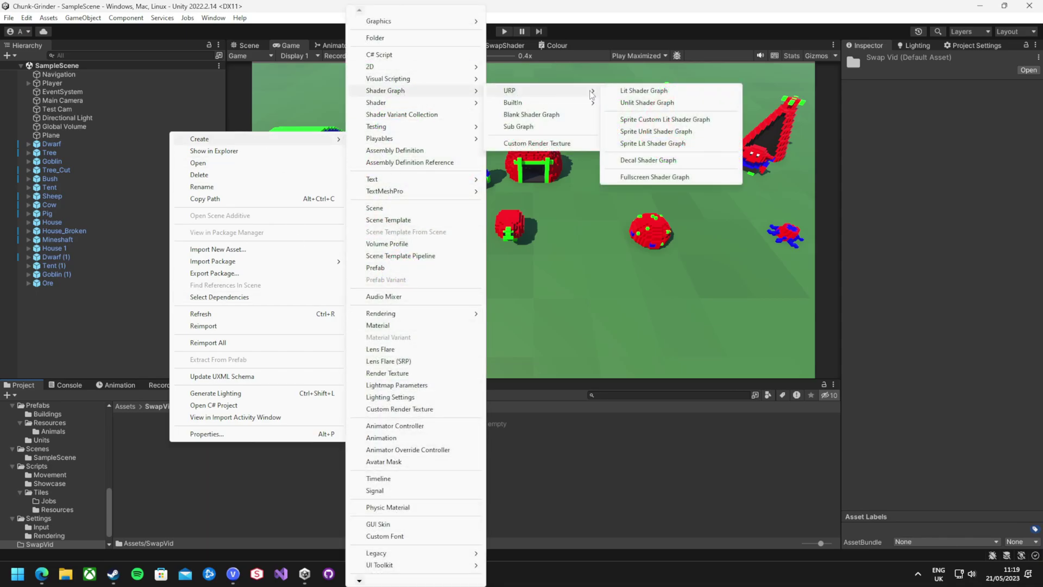
left_click(618, 93)
type("ColourChanger")
key("Return")
double_click(139, 437)
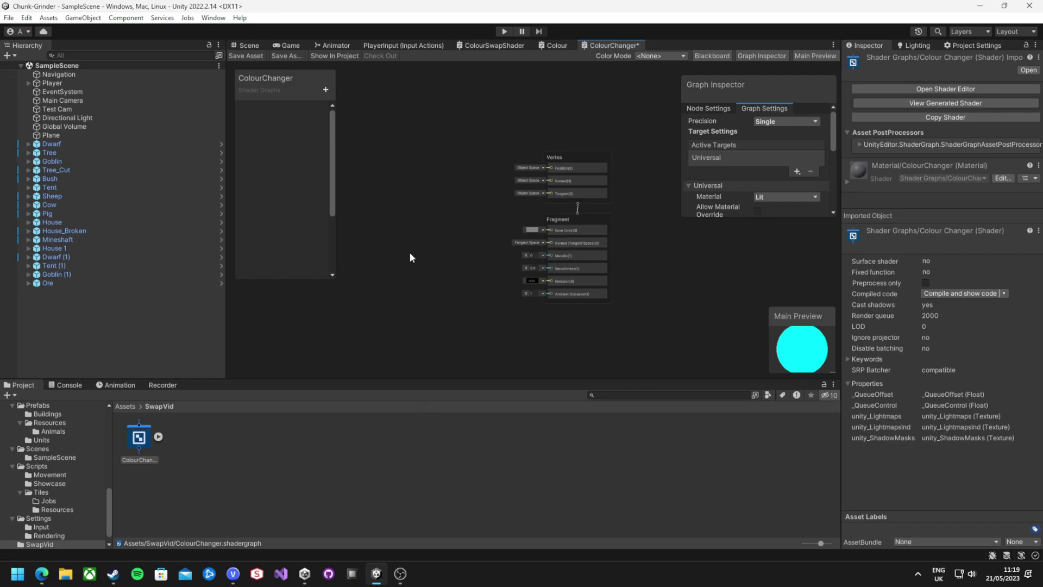
Add a Texture 2D property named Texture to the ColourChanger graph
left_click(326, 89)
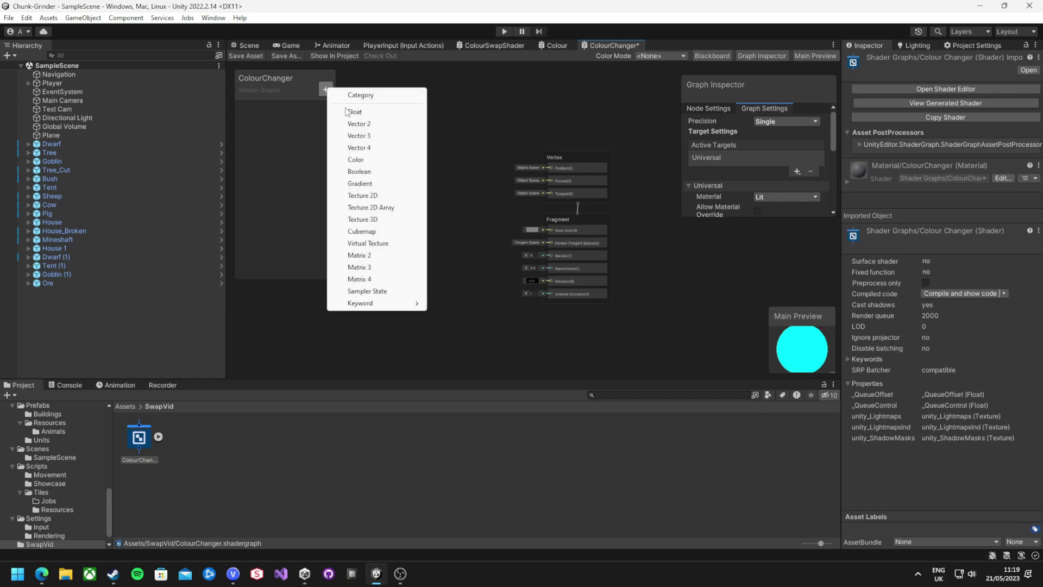
left_click(367, 195)
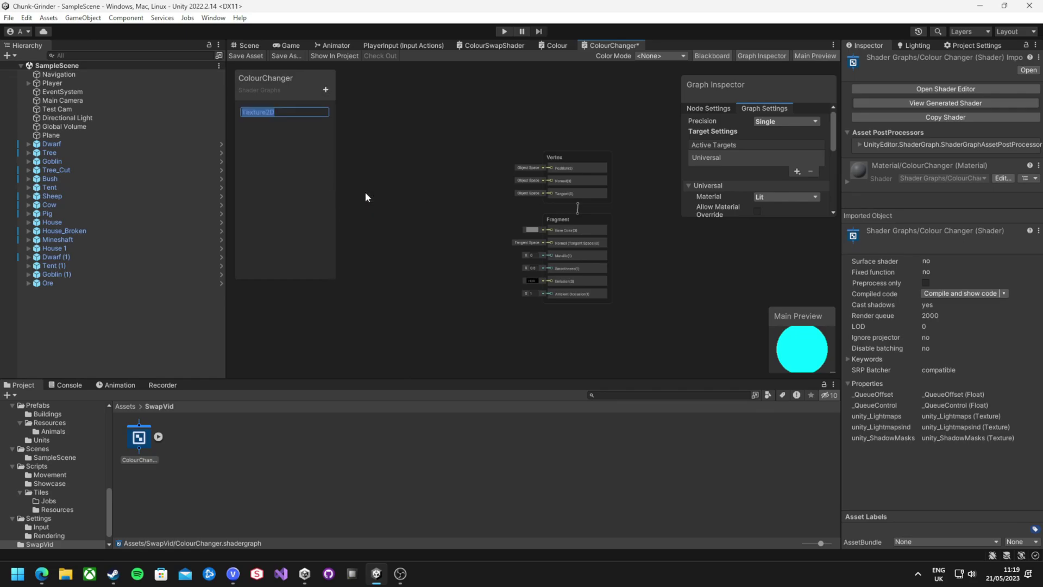
type("Texture")
key("Return")
Set the Texture property's reference to _MainTex
left_click(802, 155)
type("_MainTE")
key("BackSpace")
type("ex")
key("Return")
scroll(760, 192, "down", 2)
right_click(270, 110)
left_click(296, 131)
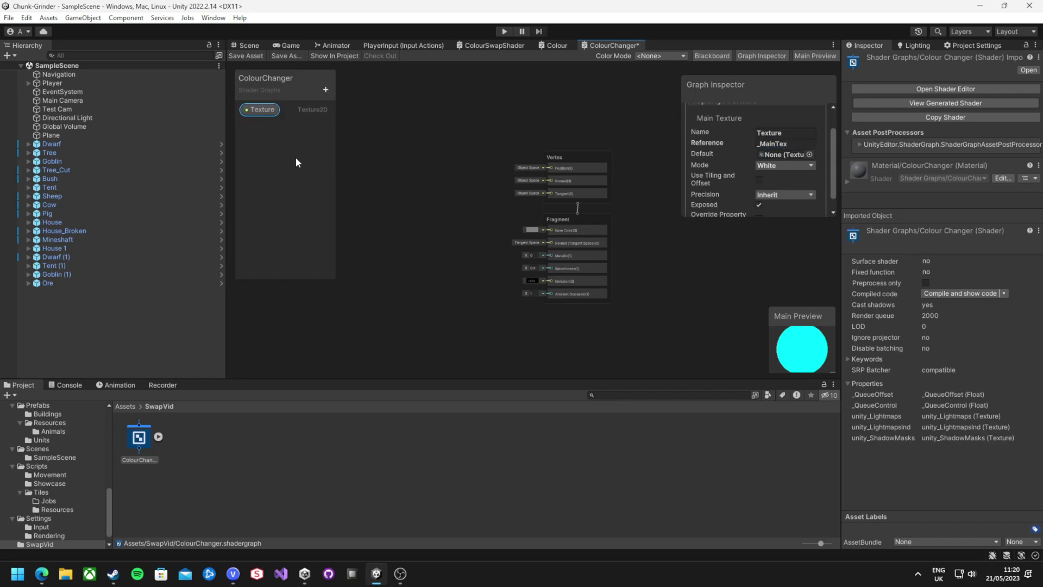
Add a Sample Texture 2D node and feed the Texture property into its Texture input
left_click(362, 166)
middle_click_drag(388, 192, 509, 176)
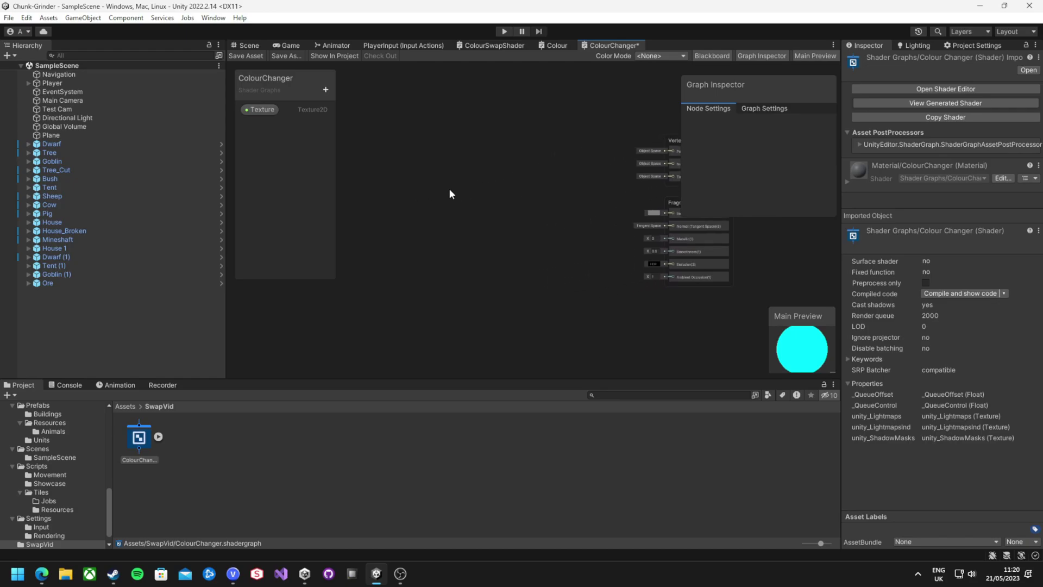
right_click(369, 210)
left_click(378, 210)
type("sample")
double_click(411, 205)
left_click_drag(410, 220, 437, 149)
scroll(441, 142, "up", 6)
scroll(440, 147, "down", 2)
middle_click_drag(373, 293, 430, 246)
left_click_drag(269, 109, 355, 130)
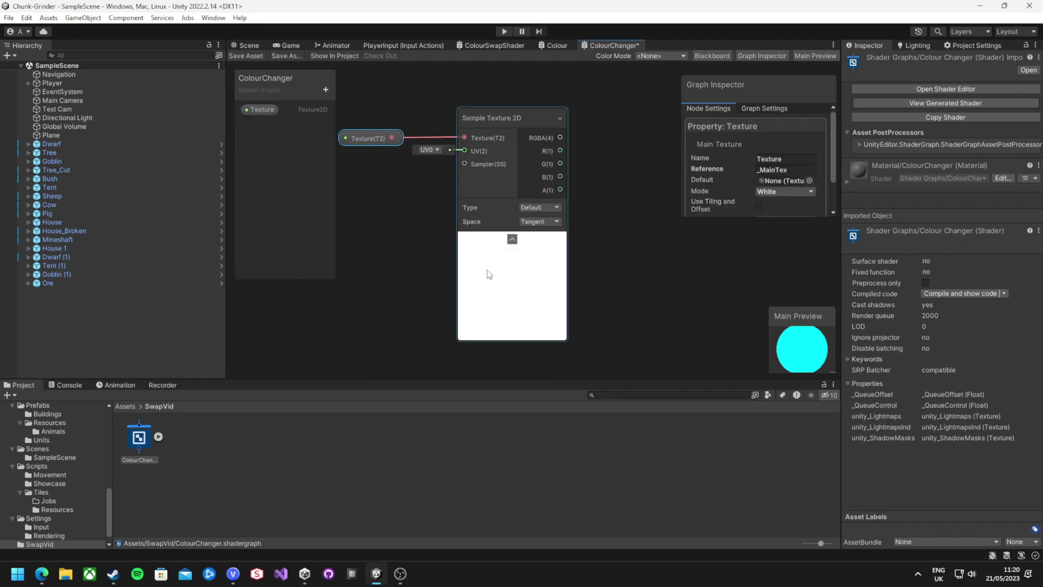
Add a Replace Color node and connect the Sample Texture 2D RGBA output to its In input
scroll(608, 212, "down", 3)
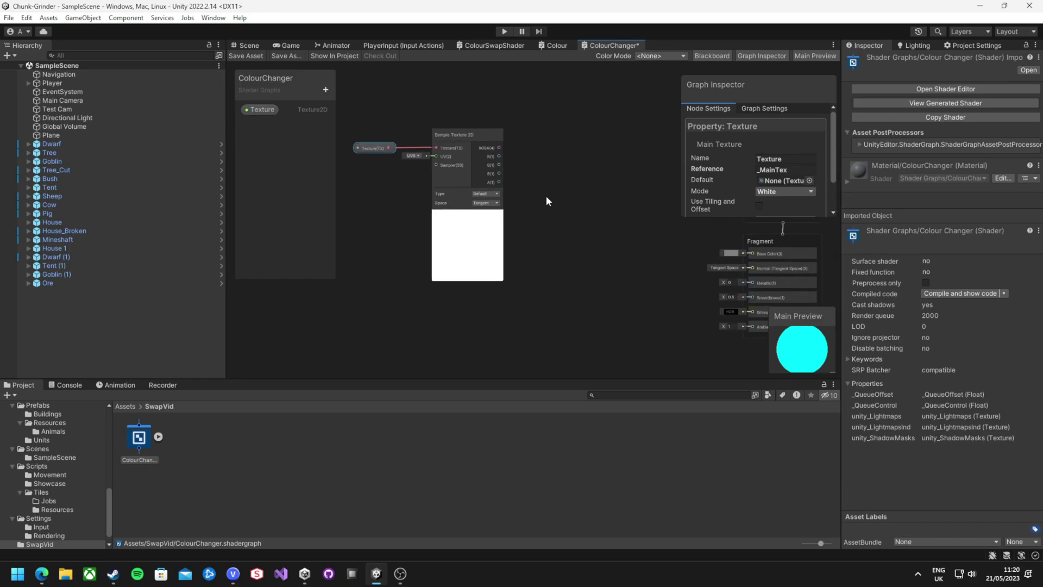
right_click(545, 134)
left_click(556, 140)
type("recsol")
key("BackSpace")
key("BackSpace")
key("BackSpace")
type("o")
key("BackSpace")
key("BackSpace")
type("plac")
key("Return")
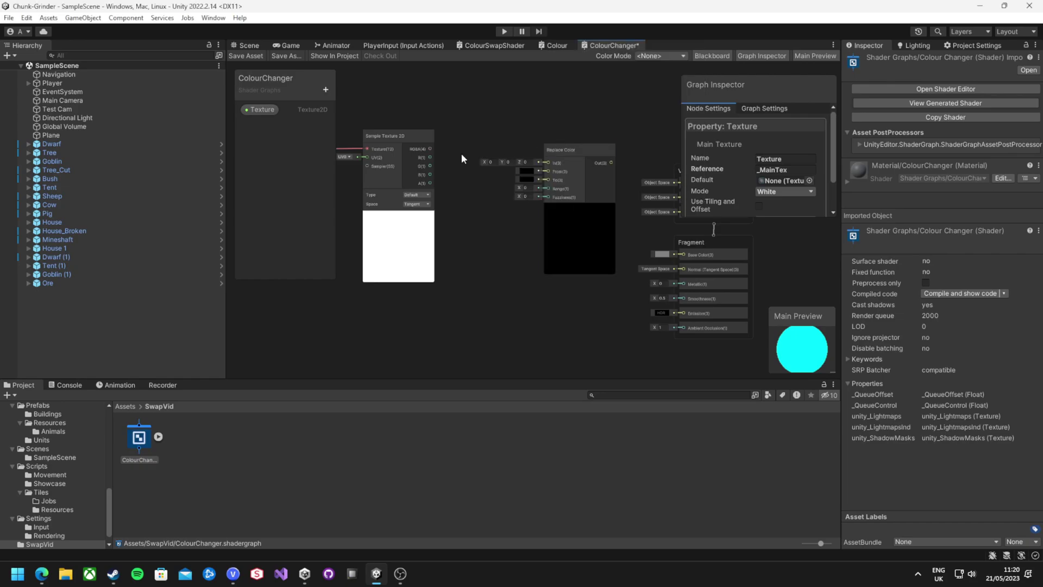
left_click_drag(430, 148, 549, 162)
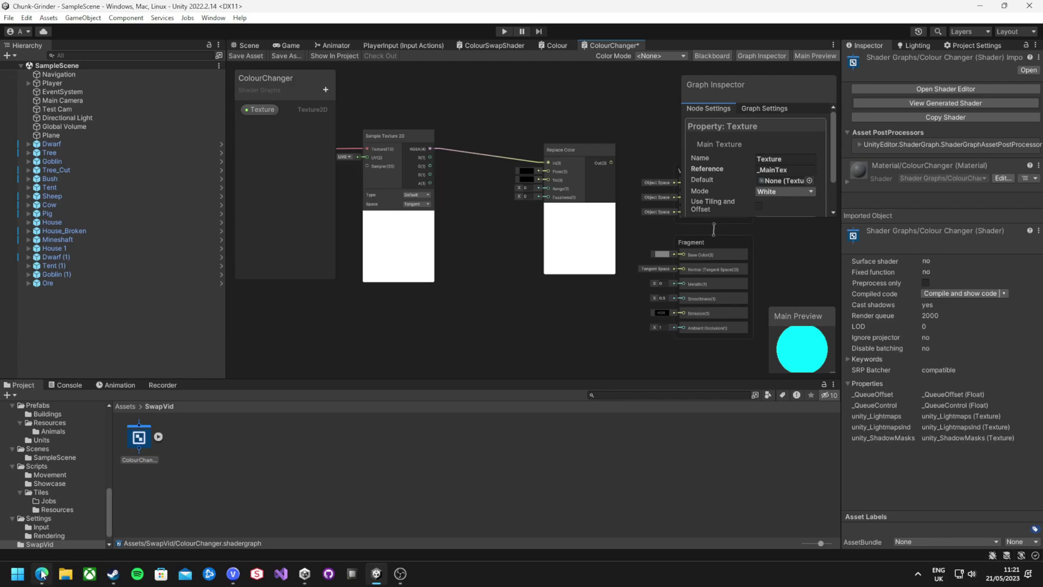
Set the Replace Color node's From colour to pure red, FF0000
scroll(572, 334, "up", 3)
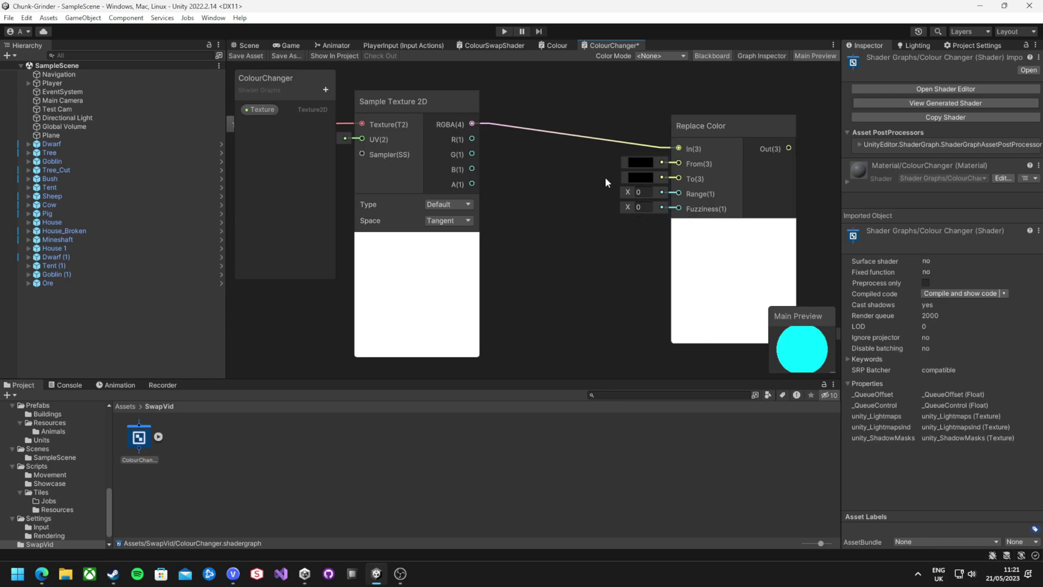
left_click(640, 162)
left_click_drag(680, 330, 760, 327)
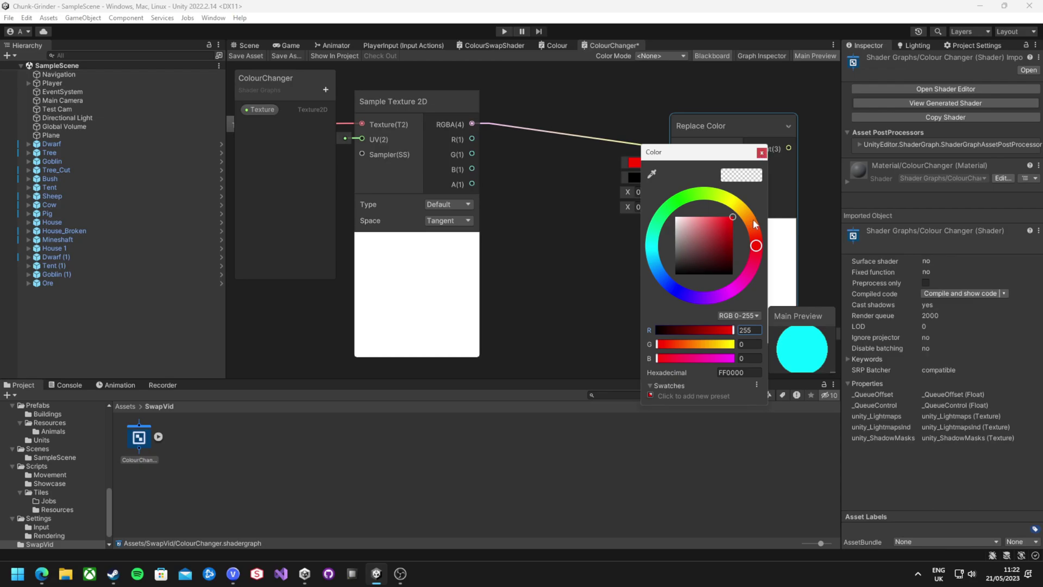
left_click(762, 153)
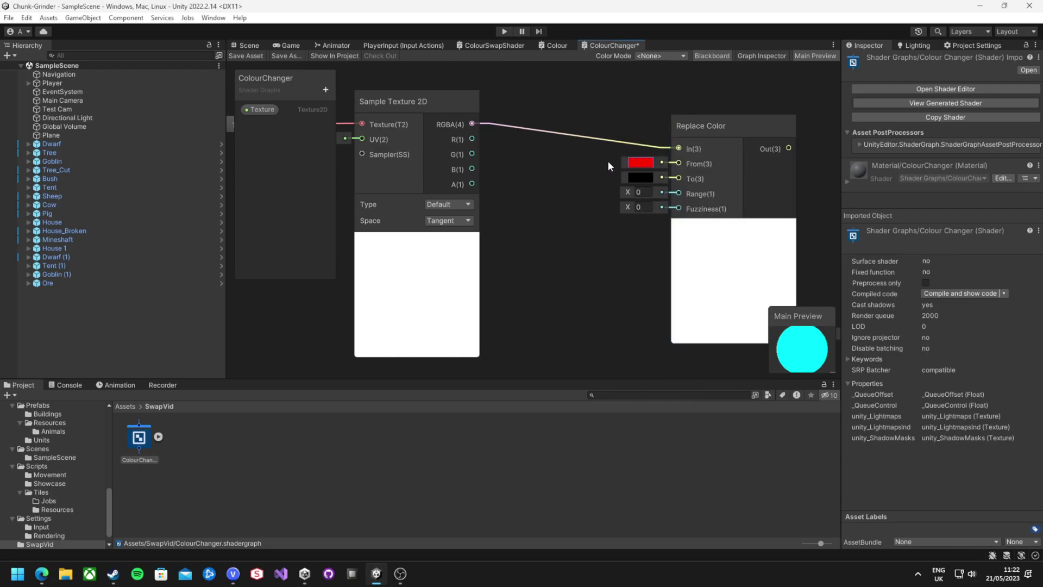
Add a Color property named Primary to the ColourChanger graph
left_click(326, 89)
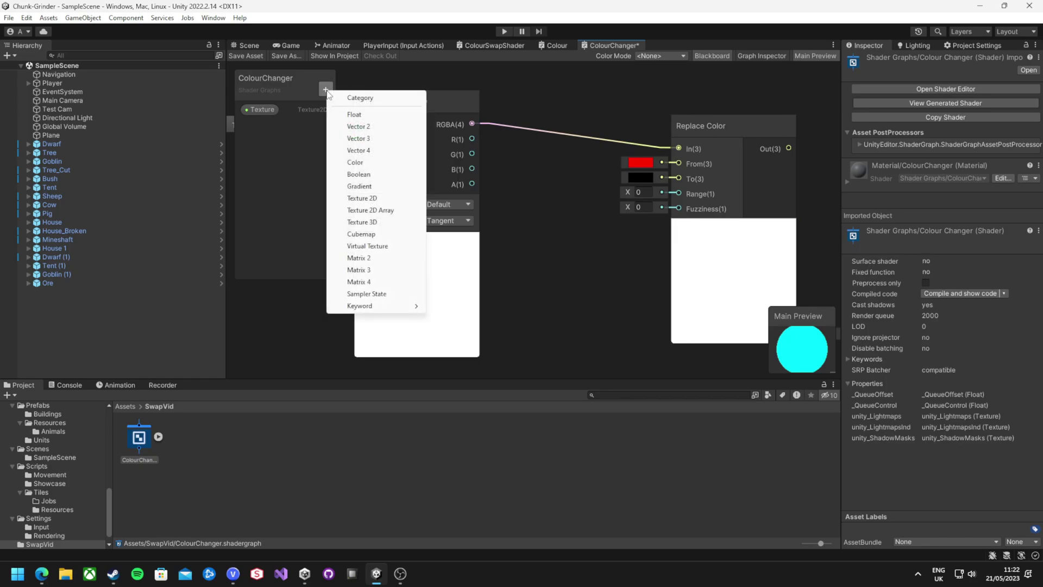
left_click(356, 163)
type("Primary")
key("Return")
left_click(749, 56)
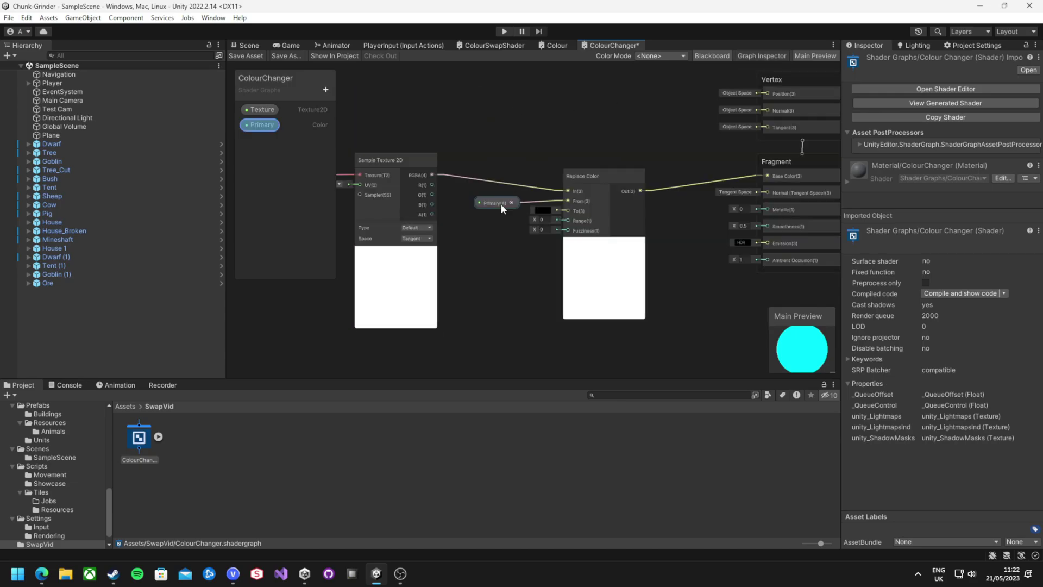
Reposition the Primary node beside the Replace Color node and connect the Replace Color output to the fragment Base Color
mouse_move(501, 203)
left_mouse_down()
mouse_move(575, 214)
mouse_move(489, 213)
left_mouse_up()
left_click(551, 202)
key("Delete")
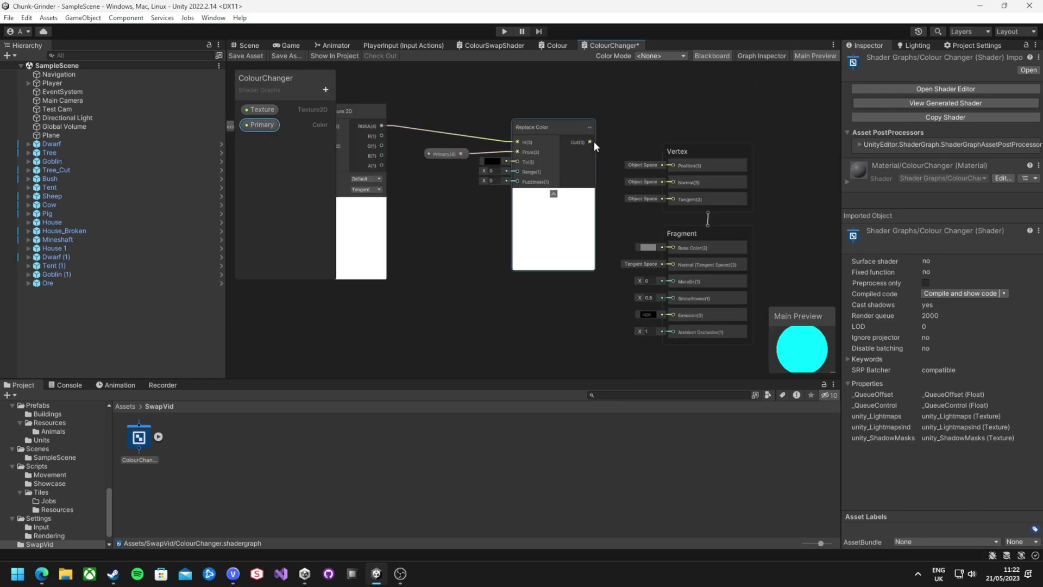
left_click_drag(590, 142, 673, 247)
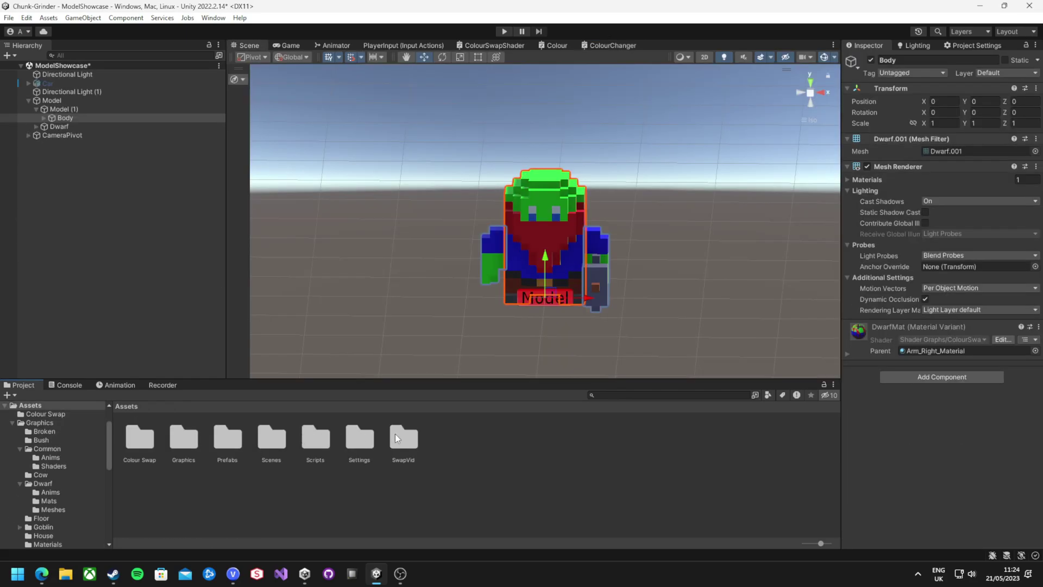
Create a material named ChangerDwarf in the SwapVid folder
double_click(396, 434)
left_click(244, 445)
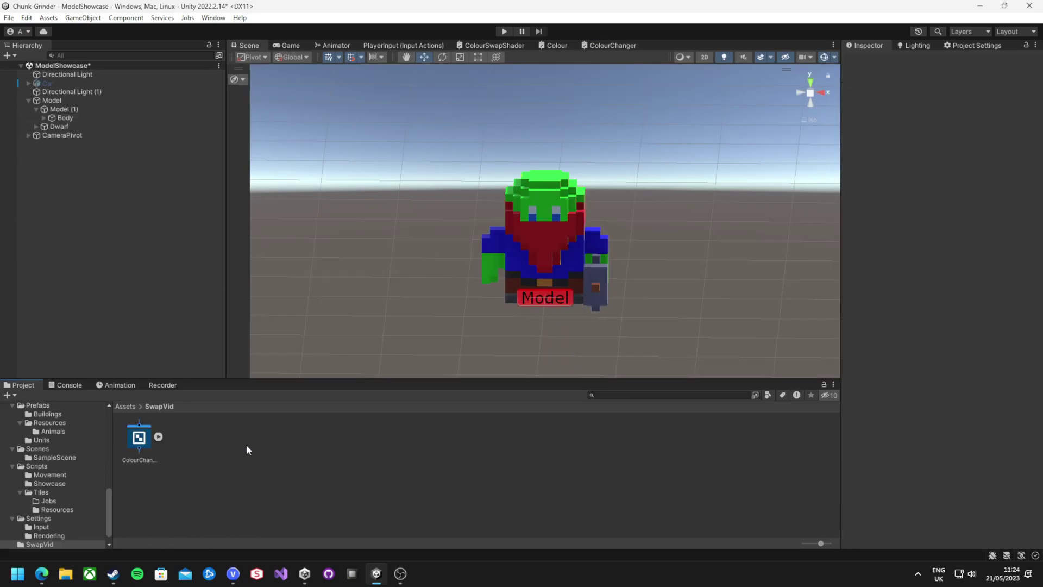
right_click(223, 448)
mouse_move(255, 139)
left_click(436, 327)
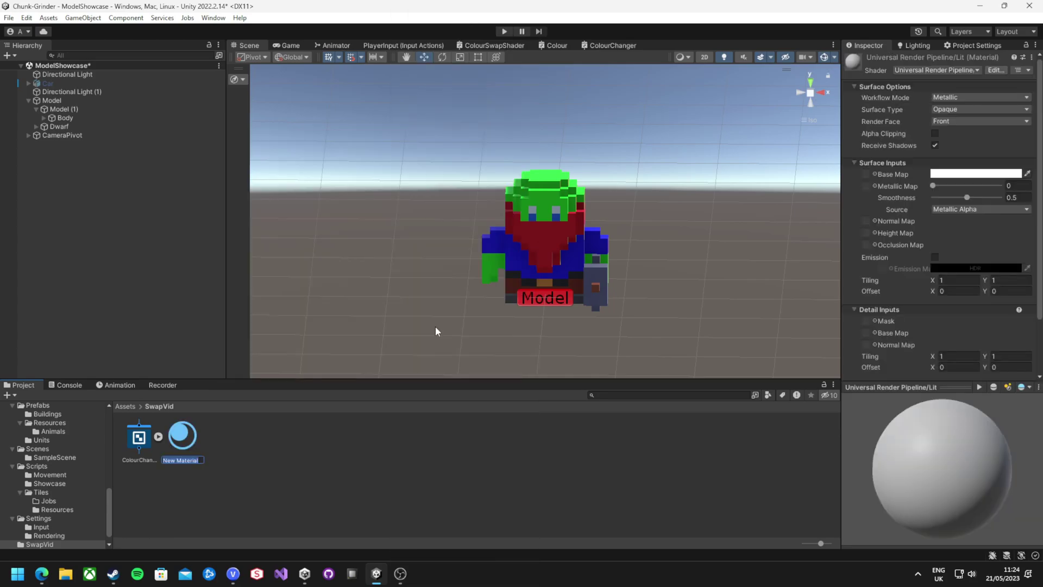
type("ChangerDwarf")
key("Return")
Assign the ColourChanger shader graph to the ChangerDwarf material and apply the material to the dwarf's body
left_click(941, 70)
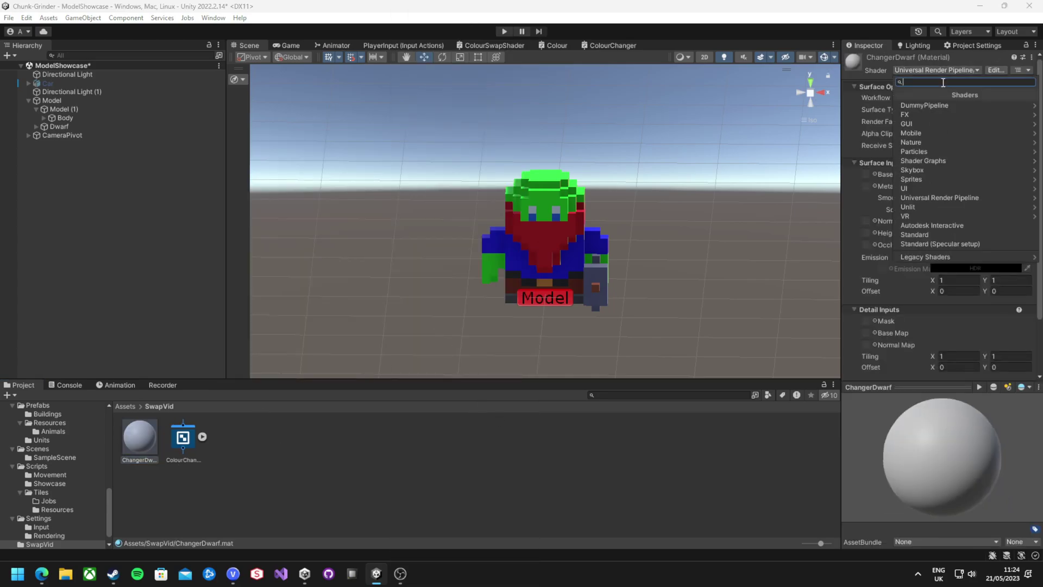
left_click(934, 161)
left_click(933, 134)
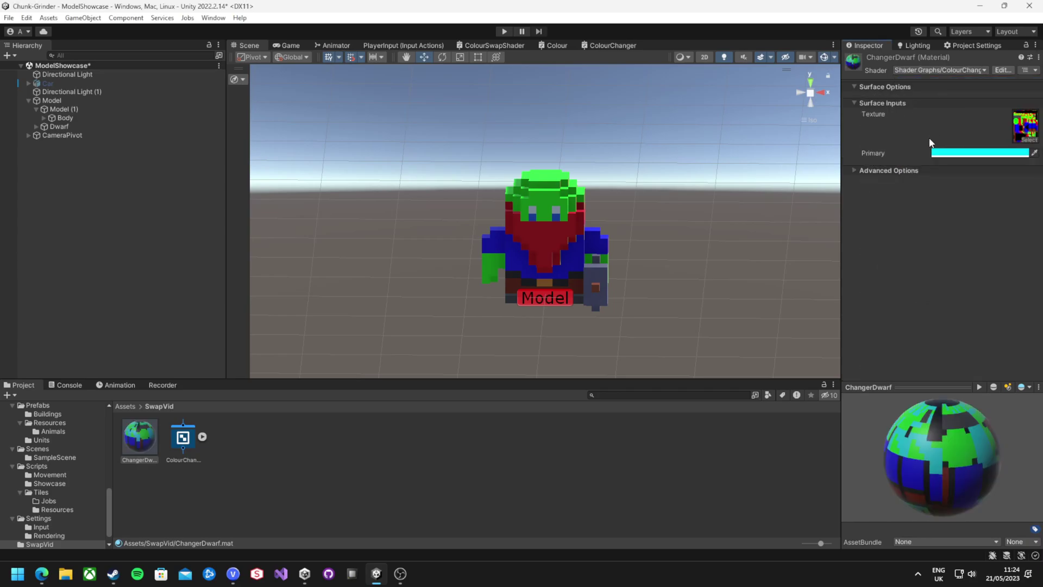
left_click_drag(137, 442, 541, 261)
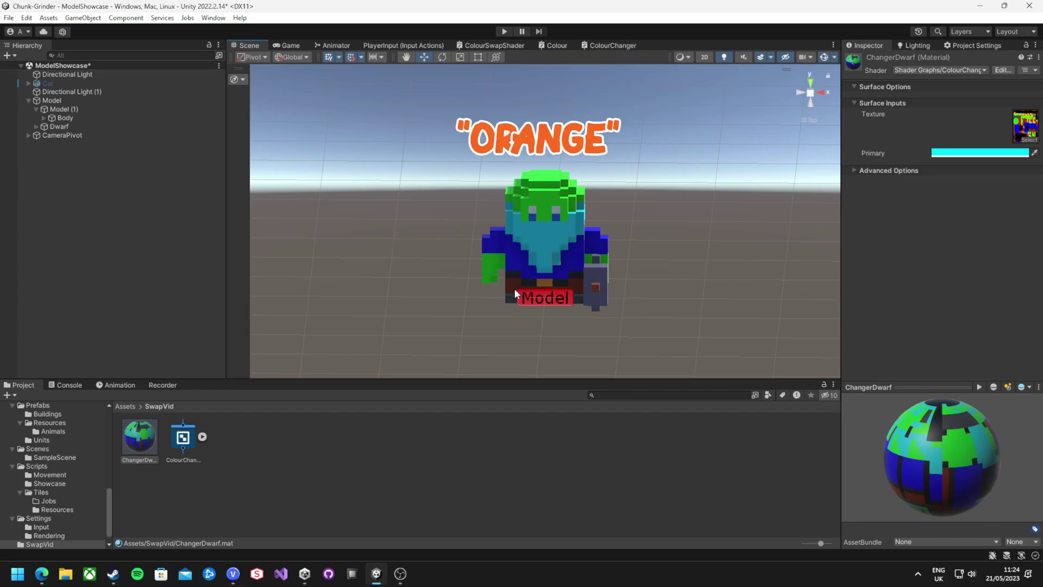
Open the ChangerDwarf material's Primary colour for editing
left_click_drag(549, 314, 594, 288, "alt")
right_click_drag(594, 289, 557, 285)
scroll(559, 284, "up", 4)
left_click_drag(560, 298, 543, 317, "alt")
left_click(978, 152)
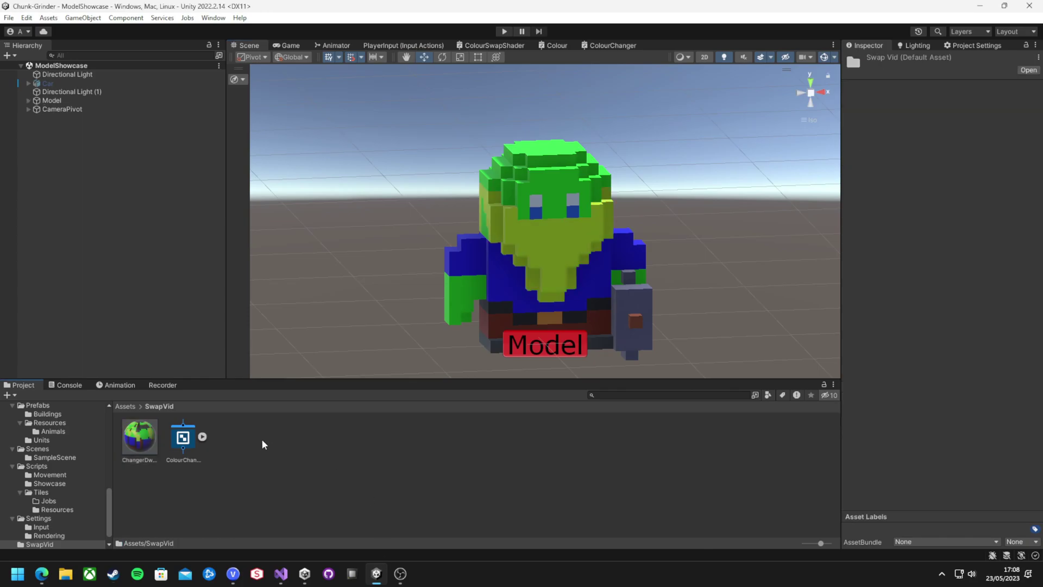
Create a C# script named ColorSwap in the SwapVid folder
right_click(264, 445)
mouse_move(298, 143)
left_click(508, 68)
type("ColorSwap")
key("Return")
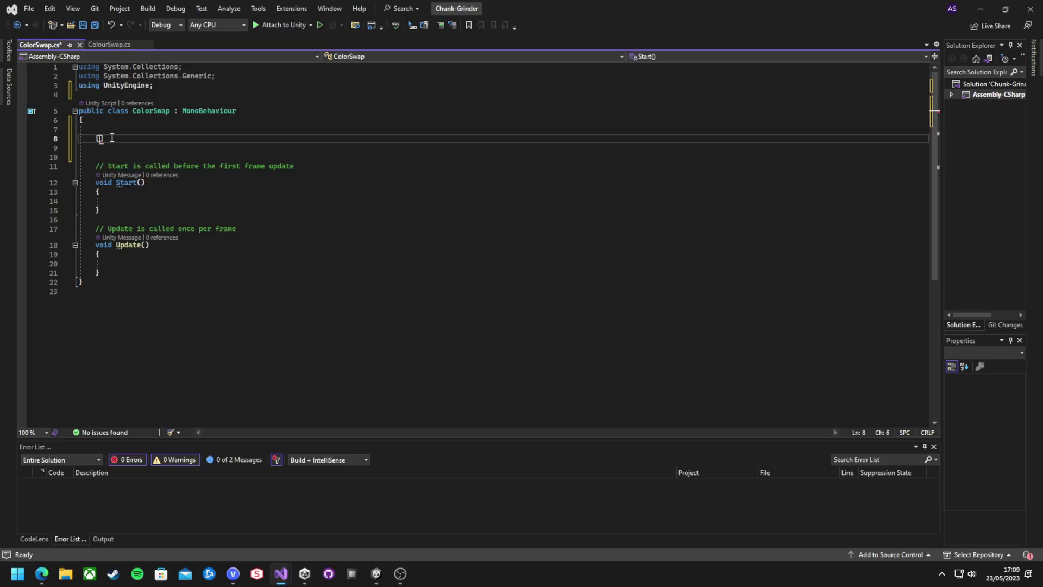
In Visual Studio, declare a serialized private Gradient field named gradient in the ColorSwap class and save the script
key("BackSpace")
type("[SerializeField]")
key("Return")
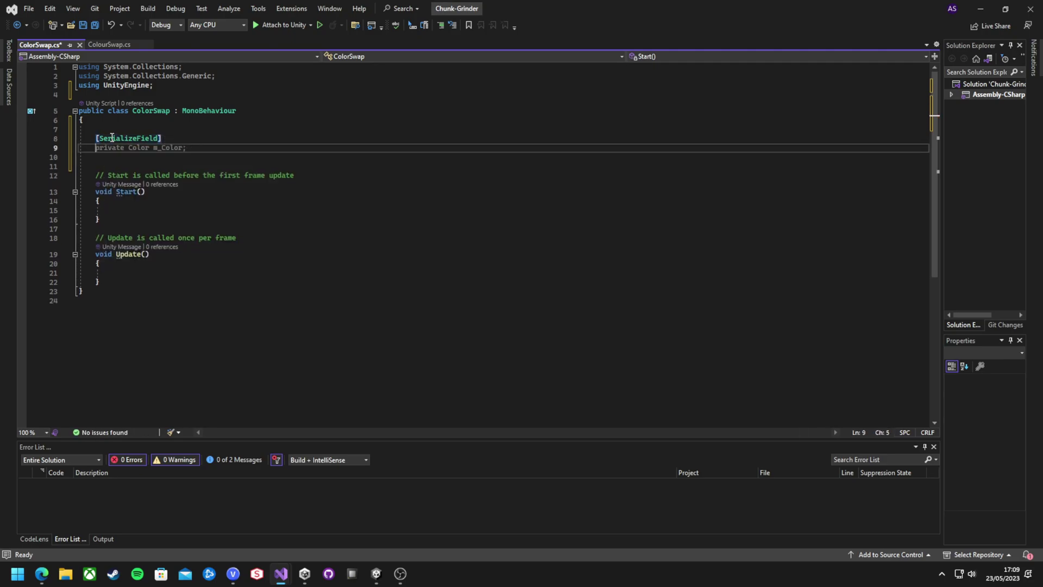
type("private Gradient gradient;")
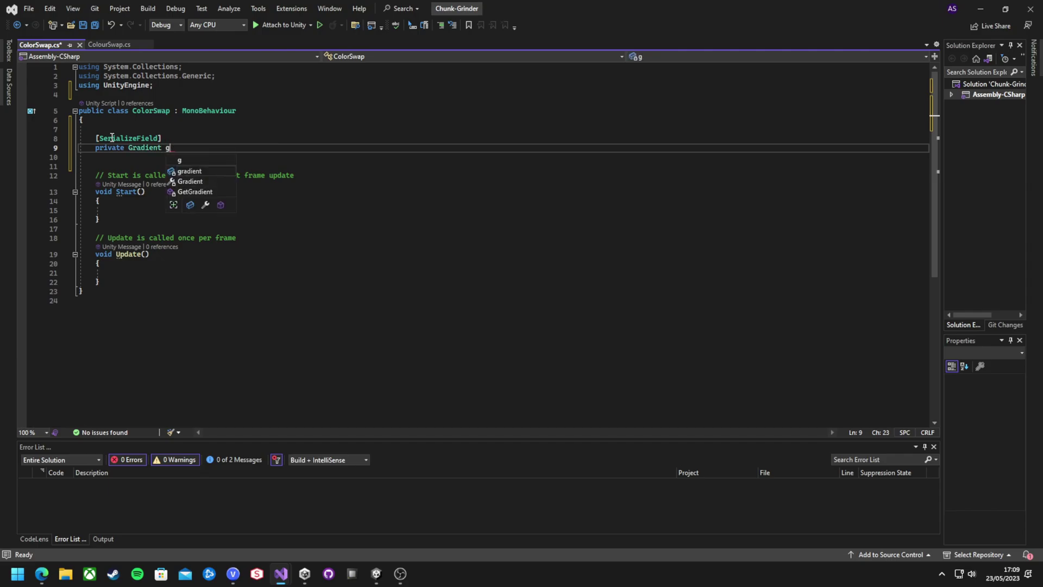
key("ctrl+s")
Add a private void method named SetColour below the Update method
left_click(120, 289)
key("Return")
key("Return")
type("private")
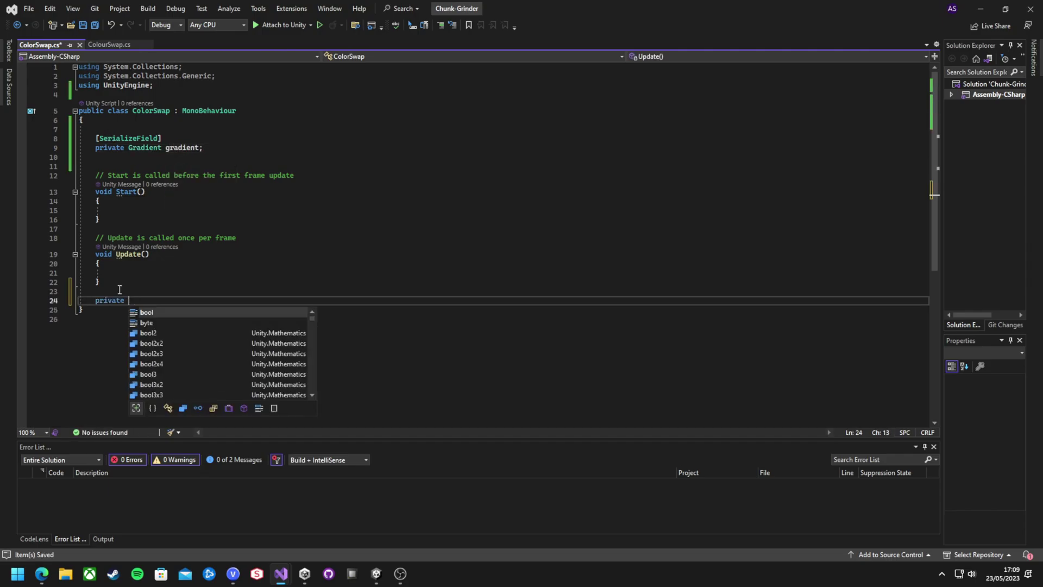
type("void SetColour")
key("Tab")
key("Return")
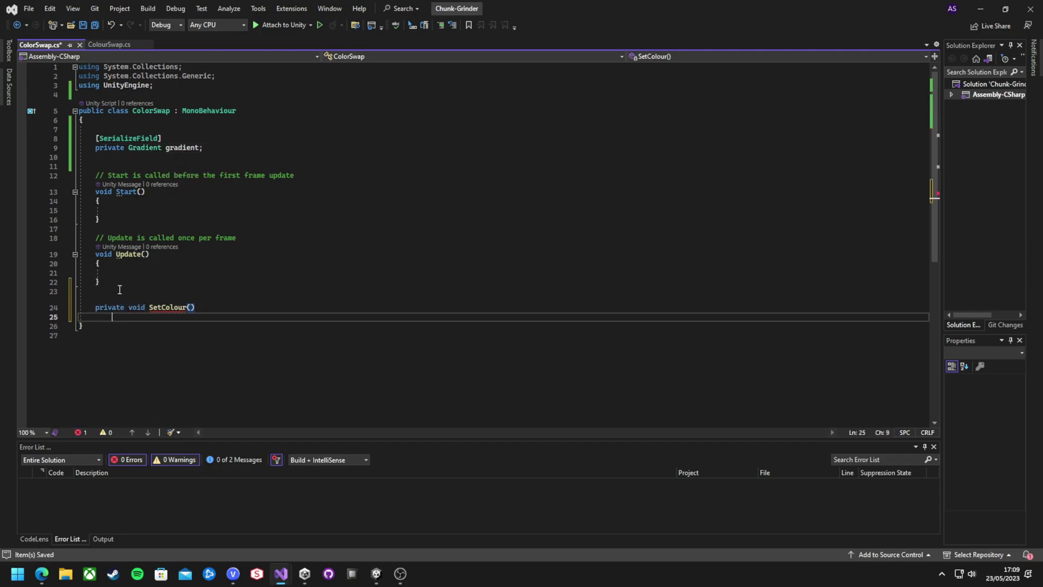
In SetColour, add a foreach loop over every MeshRenderer named render from GetComponentsInChildren<MeshRenderer>()
type("foreach (MeshRenderer render in GetComponentsInChildren<MeshRenderer>())")
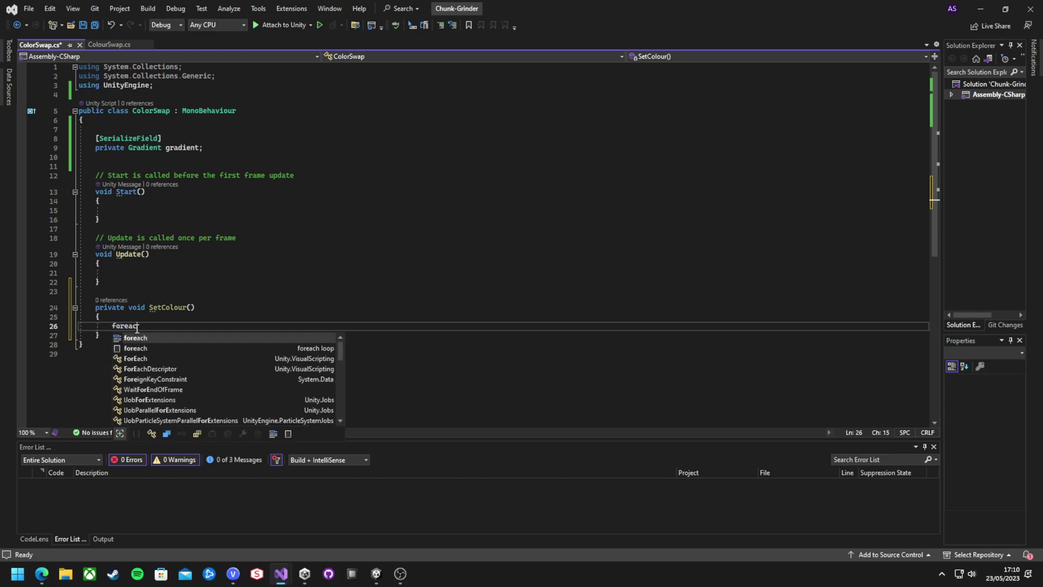
key("Return")
type("{")
key("Return")
In the loop, set render.material's "_Primary" colour to gradient.Evaluate(Random.Range(0.0f, 1.0f)), and call SetColour in Start
type("RenderMode,")
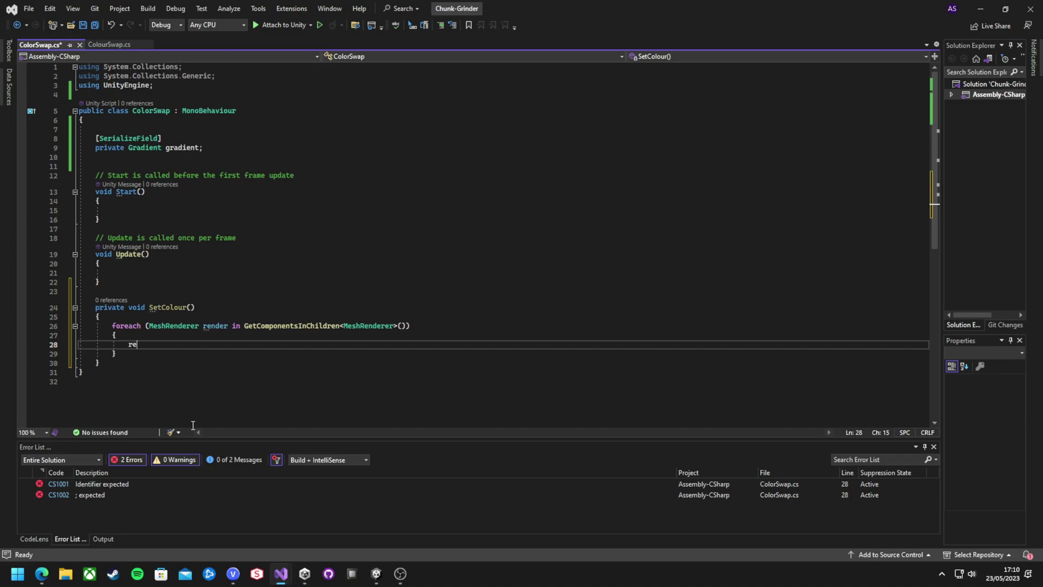
type("nder.material.SetColor(")
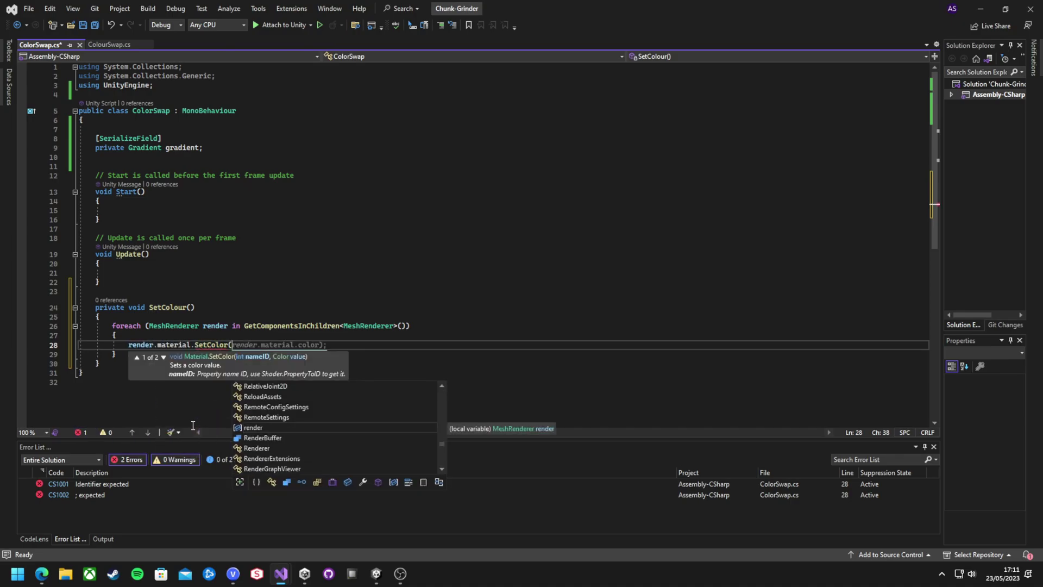
type("_Primar")
key("BackSpace")
key("BackSpace")
key("BackSpace")
key("BackSpace")
key("BackSpace")
key("BackSpace")
key("BackSpace")
type("\"_Primary\", gradient.Evaluate(")
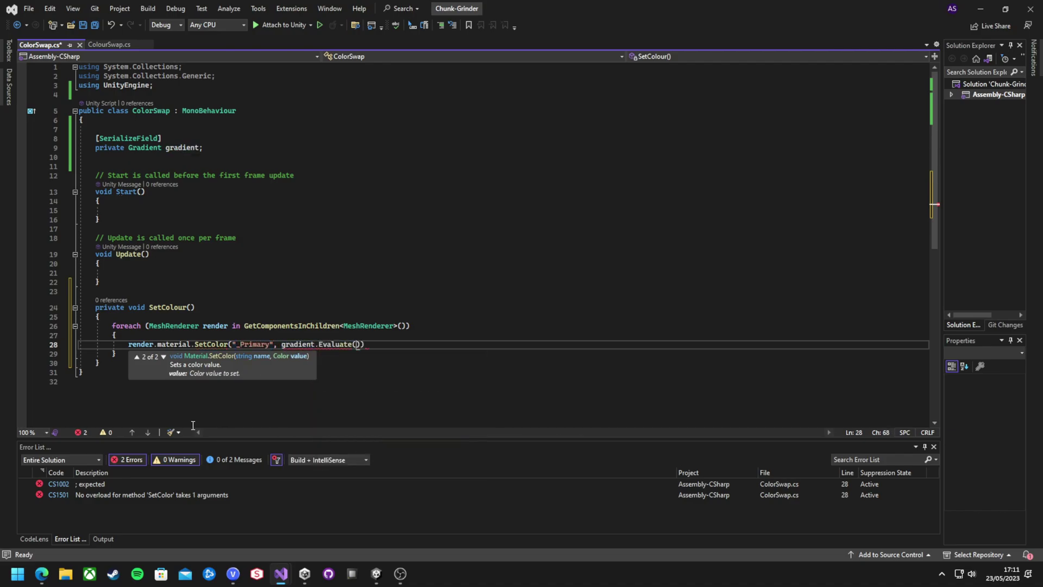
type("Random.Range(0.0f, 1.0f)));")
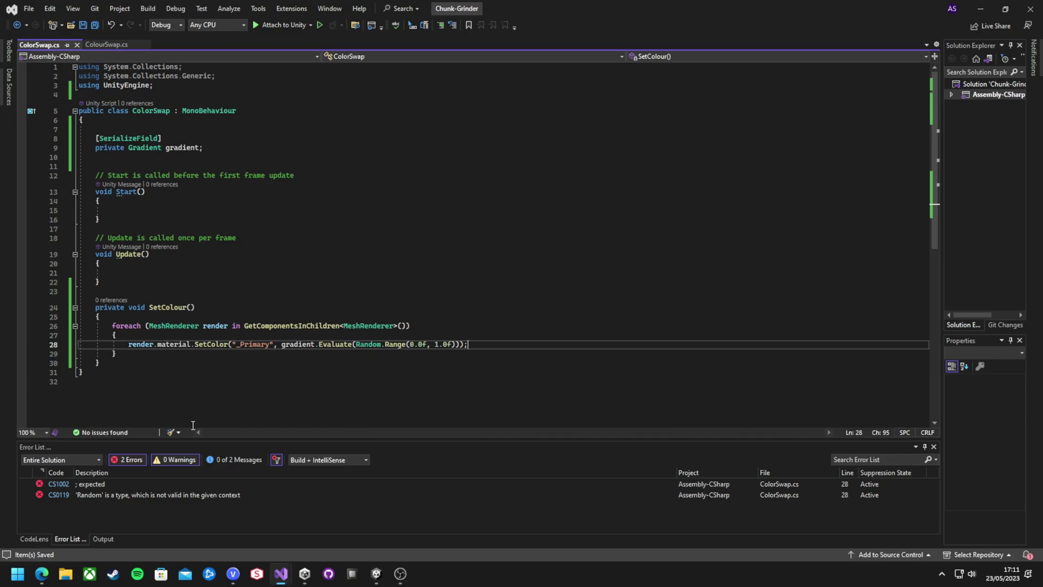
left_click(151, 212)
type("SetColour")
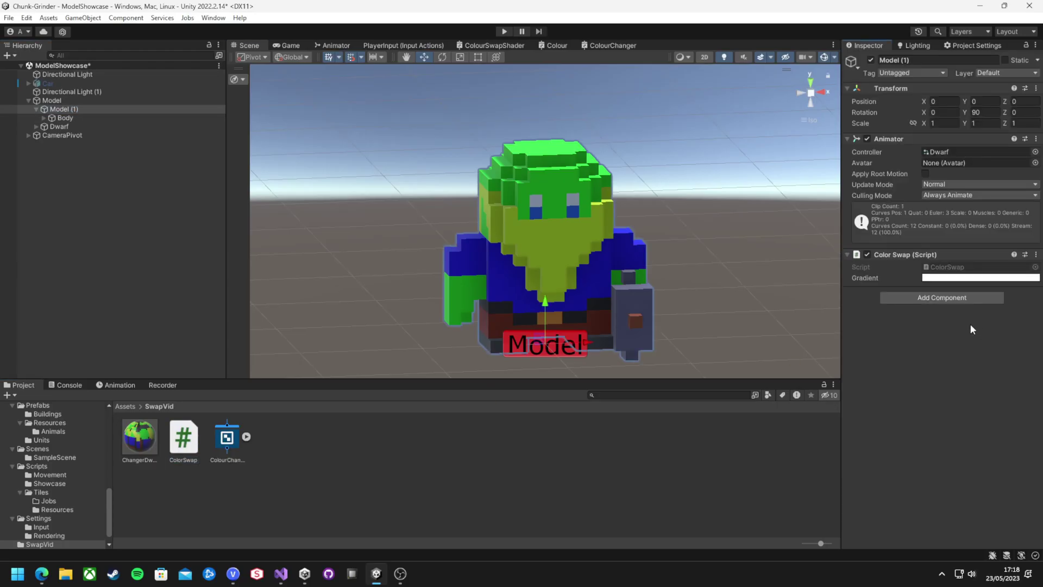
In Unity, edit the gradient of the Color Swap component on Model (1), adjusting its colour keys
left_click(981, 278)
left_click(675, 221)
left_click(772, 293)
left_click(818, 207)
left_click(684, 220)
left_click(796, 284)
left_click(770, 319)
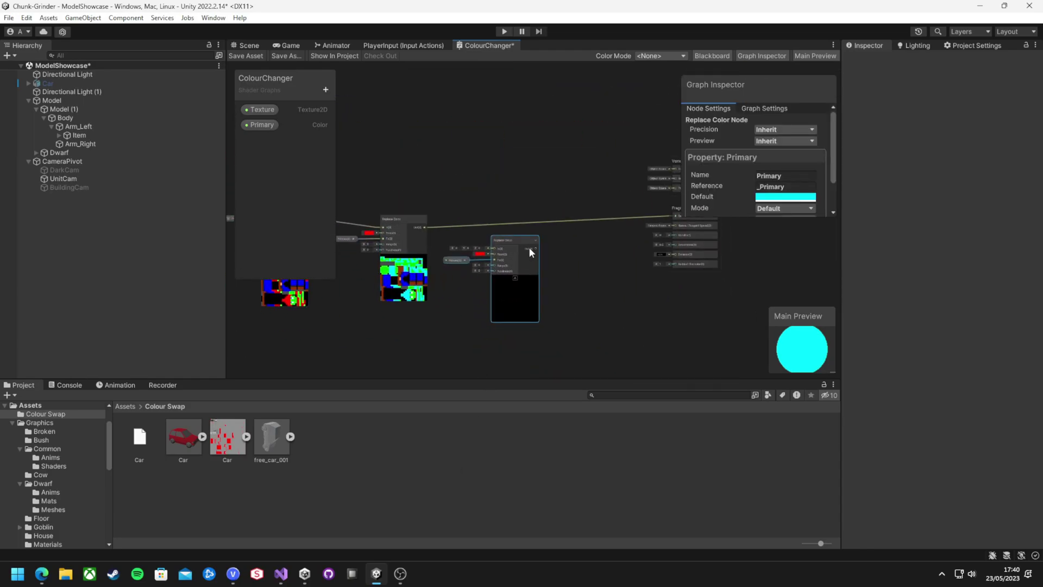
Paste another Replace Color node into the ColourChanger graph and chain the added Replace Color nodes through to the Fragment's Base Color
key("ctrl+v")
left_click_drag(526, 249, 602, 241)
scroll(523, 248, "up", 4)
left_click_drag(513, 239, 497, 208)
left_click_drag(646, 236, 656, 209)
left_click_drag(440, 161, 496, 314)
left_click_drag(472, 213, 465, 199)
middle_click_drag(358, 219, 458, 210)
left_click_drag(449, 203, 550, 201)
middle_click_drag(601, 210, 491, 201)
left_click_drag(514, 193, 628, 207)
Set the From colours of the two added Replace Color nodes to green and blue
left_click(535, 201)
mouse_move(500, 210)
middle_mouse_down()
mouse_move(620, 210)
mouse_move(509, 204)
middle_mouse_up()
left_click(656, 192)
scroll(542, 202, "up", 5)
left_click(542, 199)
left_click_drag(550, 398, 628, 397)
left_click_drag(627, 369, 545, 368)
middle_click_drag(354, 283, 667, 258)
left_click_drag(472, 247, 434, 167)
middle_click_drag(424, 179, 508, 195)
Add two Color properties named Secondary and Tertiary to the ColourChanger graph
left_click(325, 90)
left_click(367, 165)
type("S")
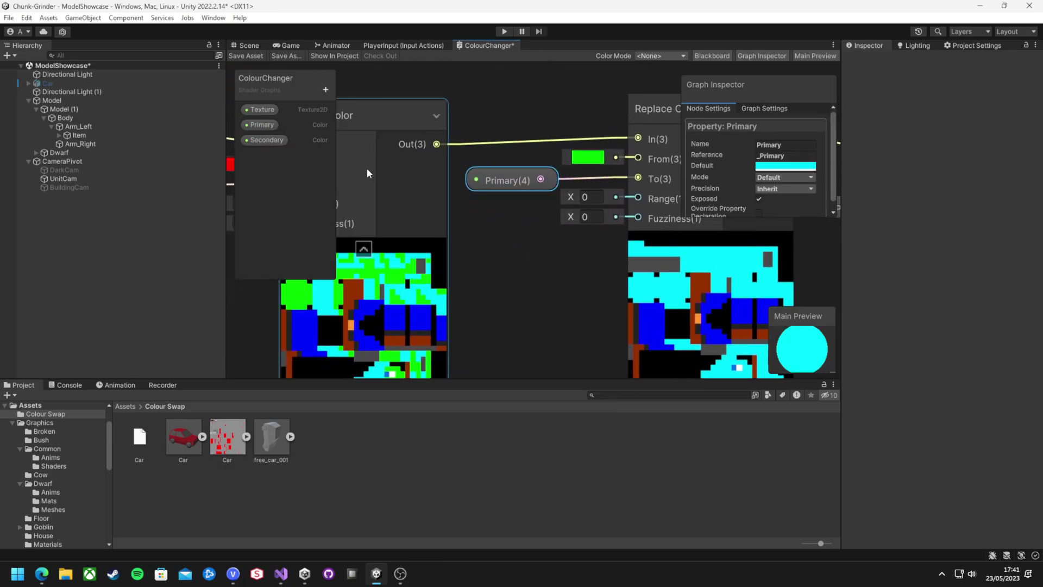
left_click(326, 90)
left_click(391, 165)
type("Tertiary")
Set the Secondary property's default colour to light orange
left_click(265, 140)
left_click(786, 165)
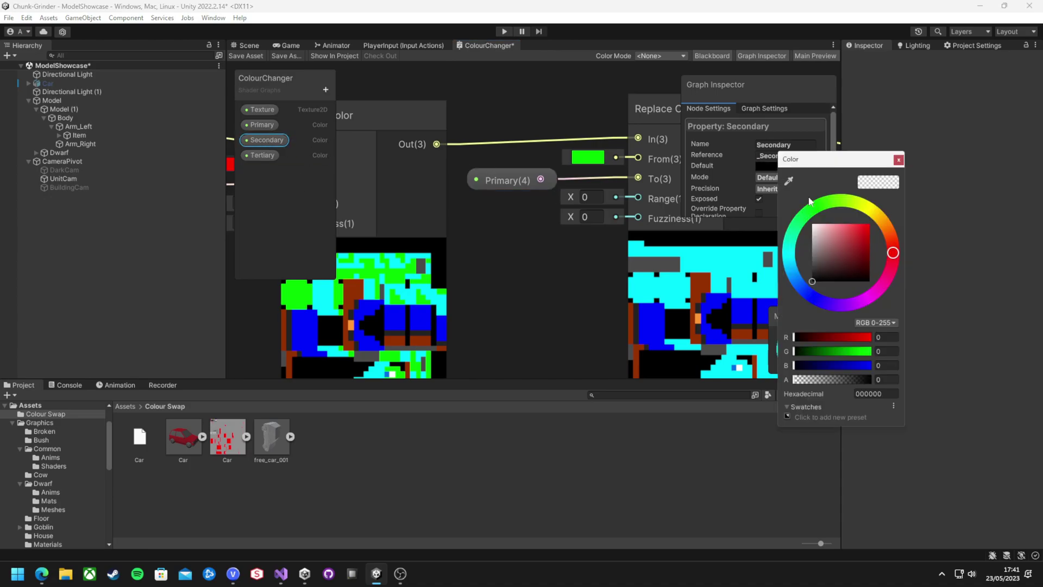
left_click_drag(853, 239, 881, 216)
left_click_drag(859, 249, 837, 241)
mouse_move(891, 248)
left_mouse_down()
mouse_move(888, 280)
mouse_move(890, 239)
left_mouse_up()
left_click(821, 365)
left_click(867, 336)
Replace the Primary node feeding To on the green Replace Color node with the Secondary property
left_click_drag(264, 140, 512, 249)
left_click(506, 180)
key("Delete")
left_click_drag(600, 261, 638, 181)
left_click_drag(560, 261, 522, 187)
Replace the Primary node feeding To on the blue Replace Color node with the Tertiary property
middle_click_drag(589, 265, 168, 259)
left_click_drag(262, 156, 473, 300)
left_click_drag(461, 306, 577, 200)
left_click(441, 201)
key("Delete")
left_click_drag(429, 311, 456, 206)
middle_click_drag(455, 306, 480, 252)
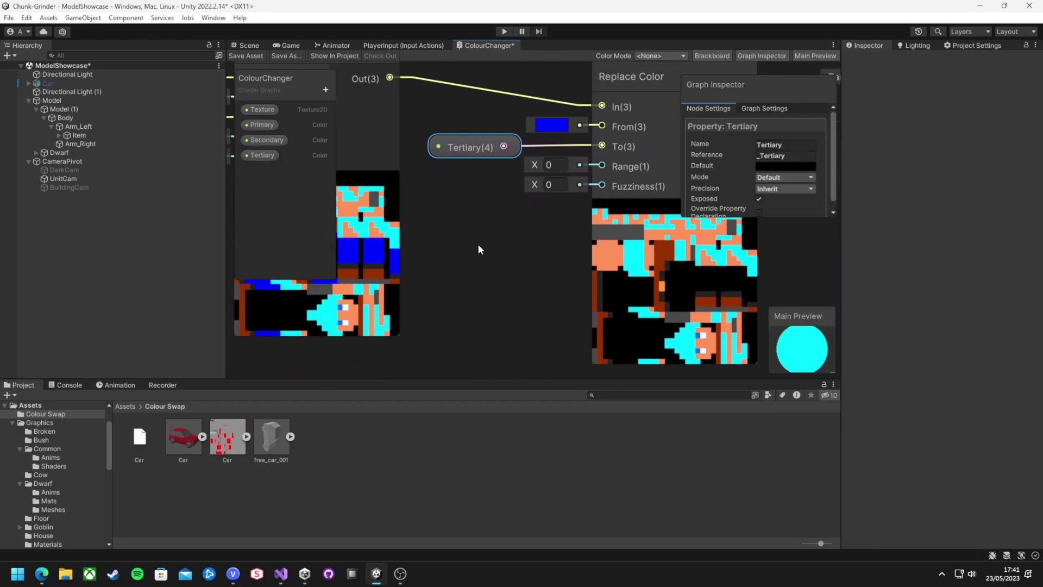
Pick a new default colour for the Tertiary property
scroll(480, 254, "down", 2)
left_click(785, 167)
left_click_drag(808, 214, 792, 244)
left_click_drag(848, 254, 854, 240)
left_click(901, 161)
Pick a new default colour for the Primary property
left_click(263, 126)
left_click(788, 167)
left_click(890, 229)
left_click(868, 251)
left_click(516, 309)
scroll(514, 318, "down", 6)
middle_click_drag(505, 335, 499, 305)
left_click_drag(499, 303, 550, 208)
left_click_drag(547, 214, 545, 205)
left_click(584, 211)
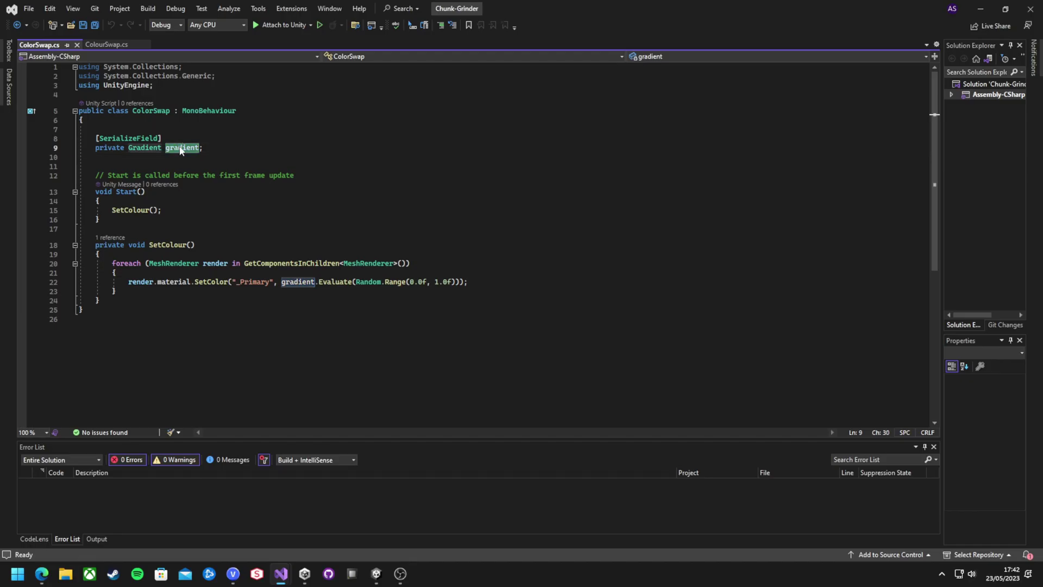
In ColorSwap.cs, replace the gradient field with primary, secondary and tertiary gradients, and use primary in the SetColor line
type("primary, secondary, teri")
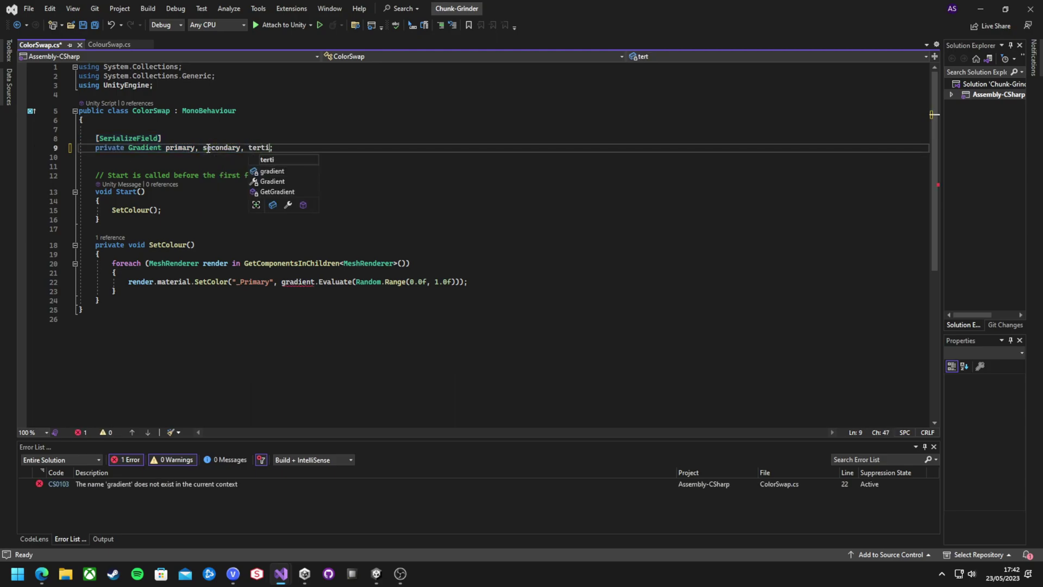
key("BackSpace")
type("ary")
left_click(217, 158)
double_click(289, 283)
type("primary")
Duplicate the "_Primary" SetColor line twice below itself inside the foreach loop
left_click(59, 284)
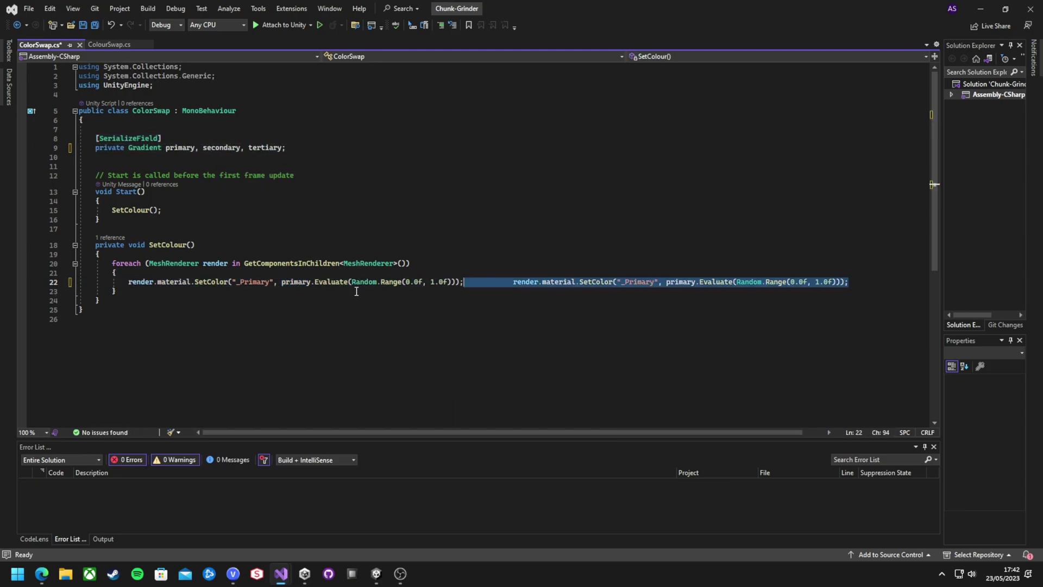
key("ctrl+c")
key("ctrl+v")
key("Return")
key("ctrl+v")
key("Return")
key("ctrl+v")
Change the two copied lines to use "_Secondary" with secondary and "_Tertiary" with tertiary, and save the script
double_click(258, 296)
type("_Second")
type("_Tertiary")
double_click(300, 294)
type("secondary")
double_click(296, 299)
type("te")
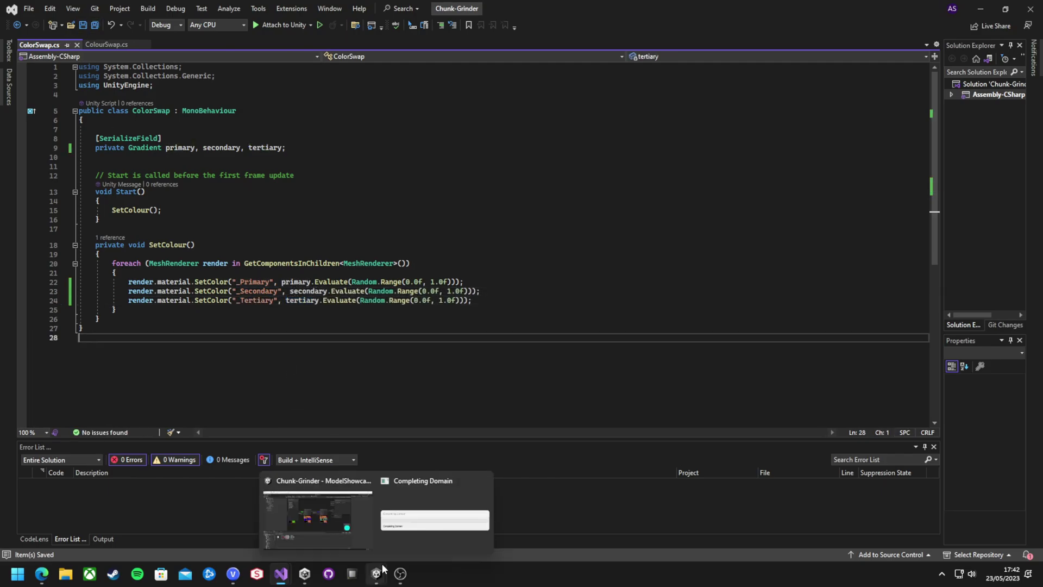
Switch to Unity and add a Texture2D property named Noise to the ColourSwapShader graph
left_click(378, 574)
middle_click_drag(504, 239, 524, 252)
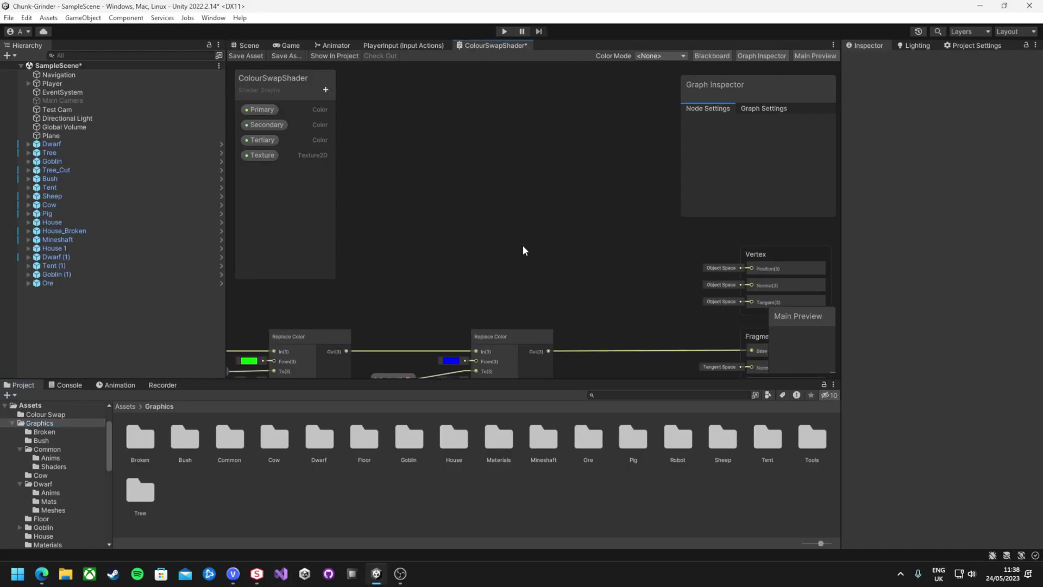
left_click(325, 90)
left_click(362, 193)
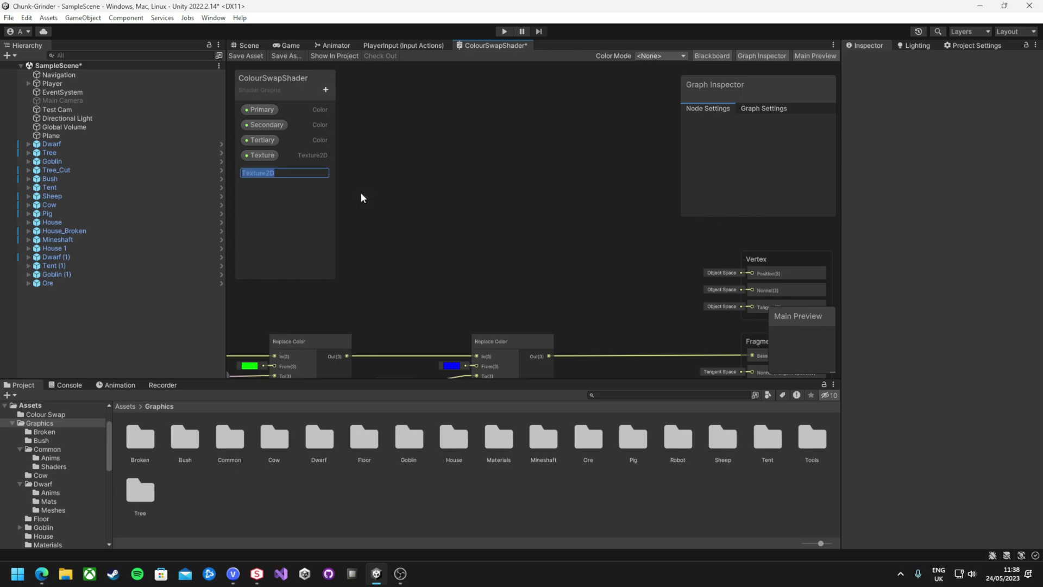
type("Noise")
key("Return")
Assign the Noise texture as the Noise property's default
left_click(253, 172)
left_click(813, 166)
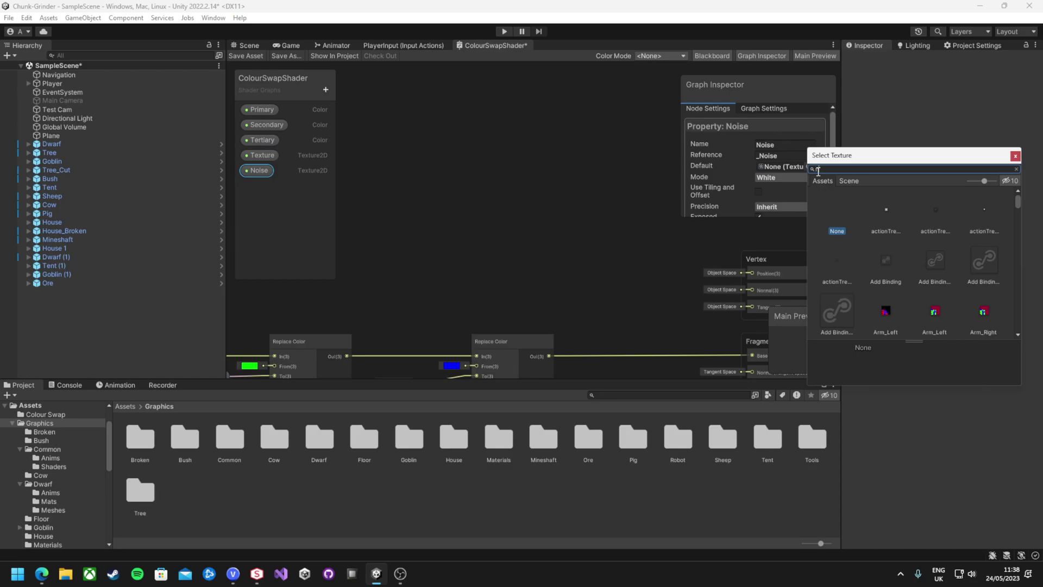
type("no")
type("oise")
double_click(876, 220)
Create a Sample Texture 2D node above the Replace Color nodes and feed the Noise property into its Texture input
right_click(485, 192)
left_click(522, 196)
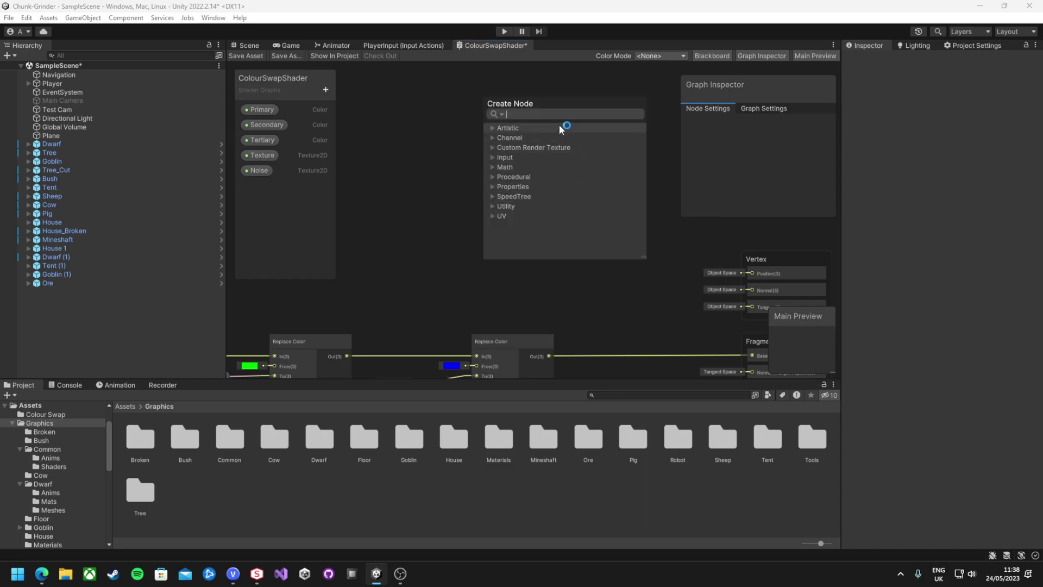
type("samp")
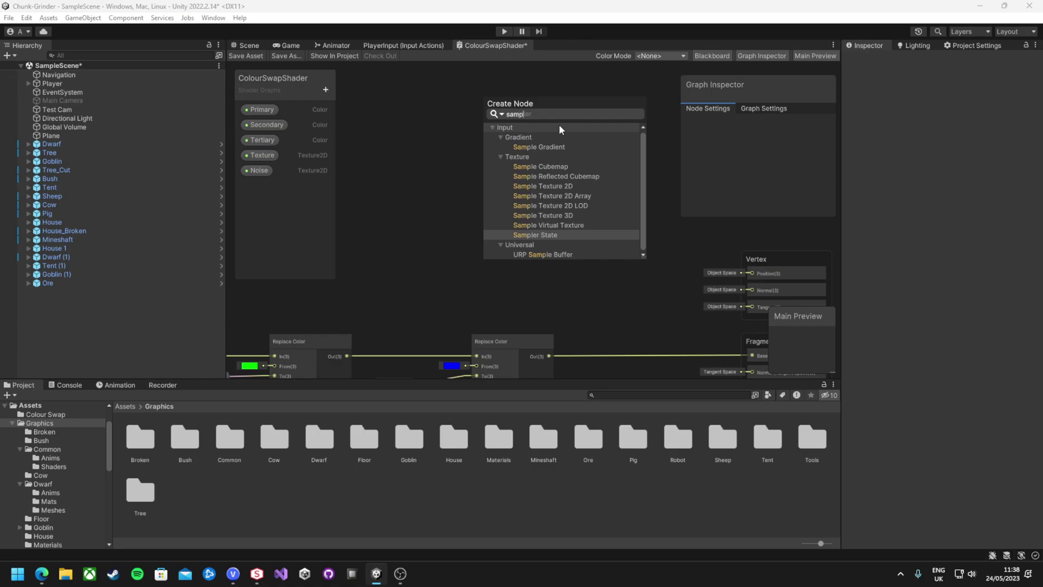
left_click(568, 186)
left_click_drag(511, 198, 505, 135)
left_click_drag(260, 170, 481, 153)
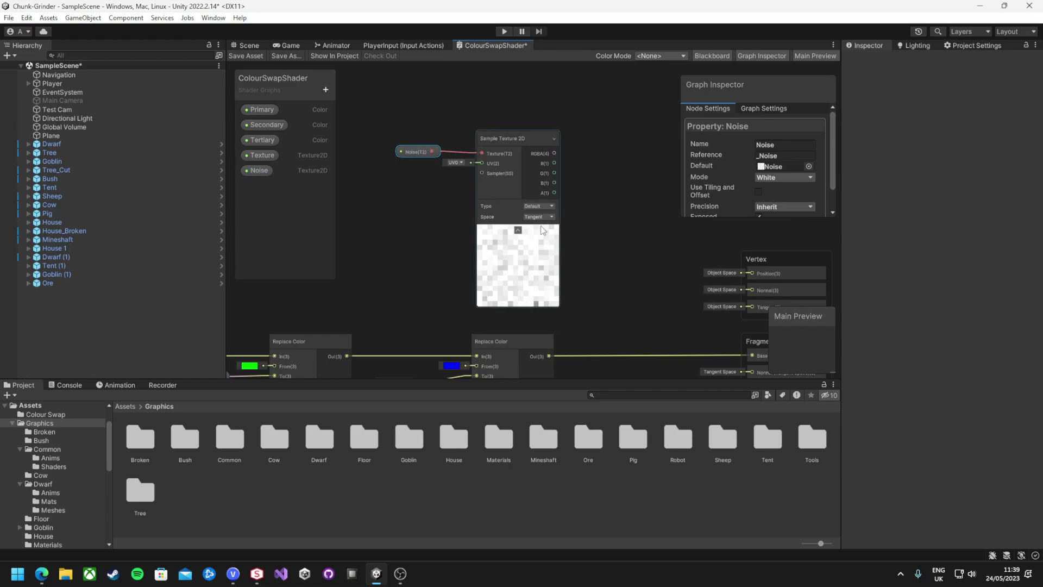
Create a Multiply node between the noise sample and the Fragment block
middle_click_drag(585, 238, 521, 213)
right_click(549, 204)
left_click(560, 211)
type("m")
left_click(589, 191)
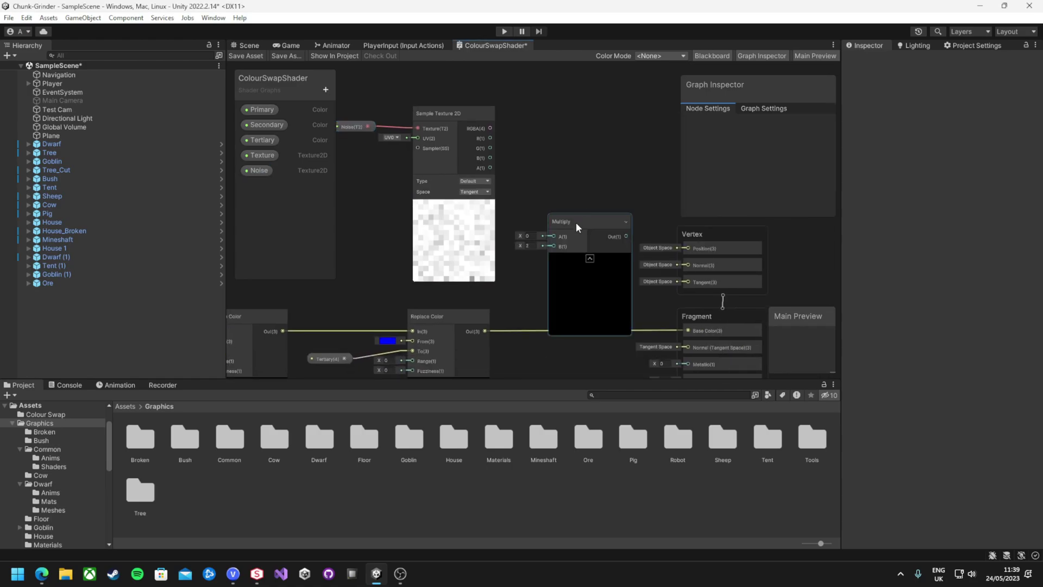
Connect the noise sample's RGBA to Multiply A, the last Replace Color output to B, and the product to Base Color
left_click_drag(546, 237, 490, 127)
middle_click_drag(553, 249, 551, 166)
left_click_drag(551, 165, 482, 248)
left_click_drag(578, 141, 573, 223)
Examine the noise sample's preview, the Multiply node's preview and its connection to the Fragment block
scroll(417, 109, "up", 4)
middle_click_drag(405, 106, 481, 213)
scroll(479, 211, "down", 1)
left_click_drag(660, 330, 586, 233)
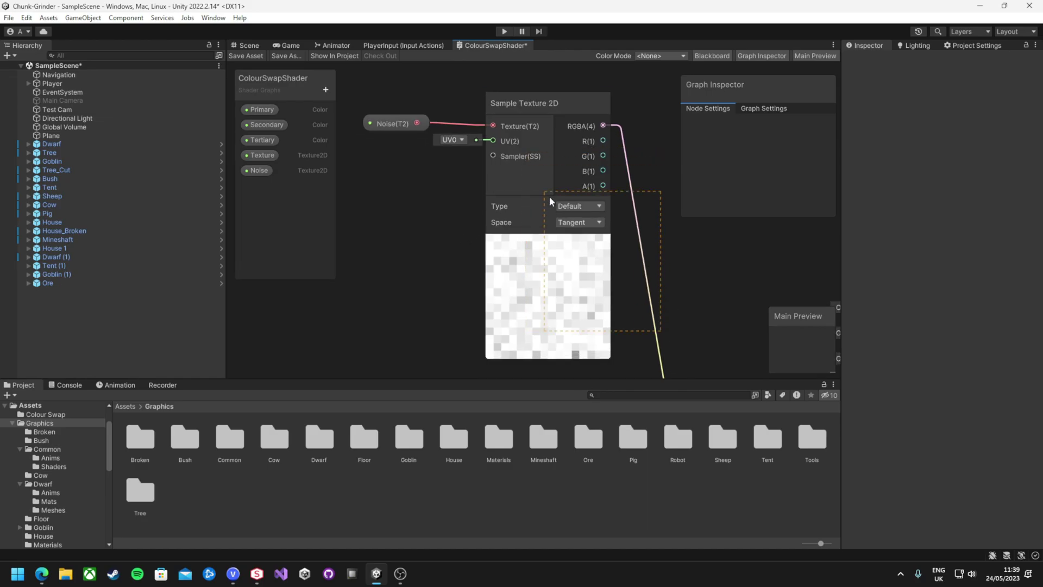
middle_click_drag(704, 324, 537, 85)
scroll(559, 145, "up", 4)
middle_click_drag(575, 133, 548, 97)
scroll(558, 165, "down", 1)
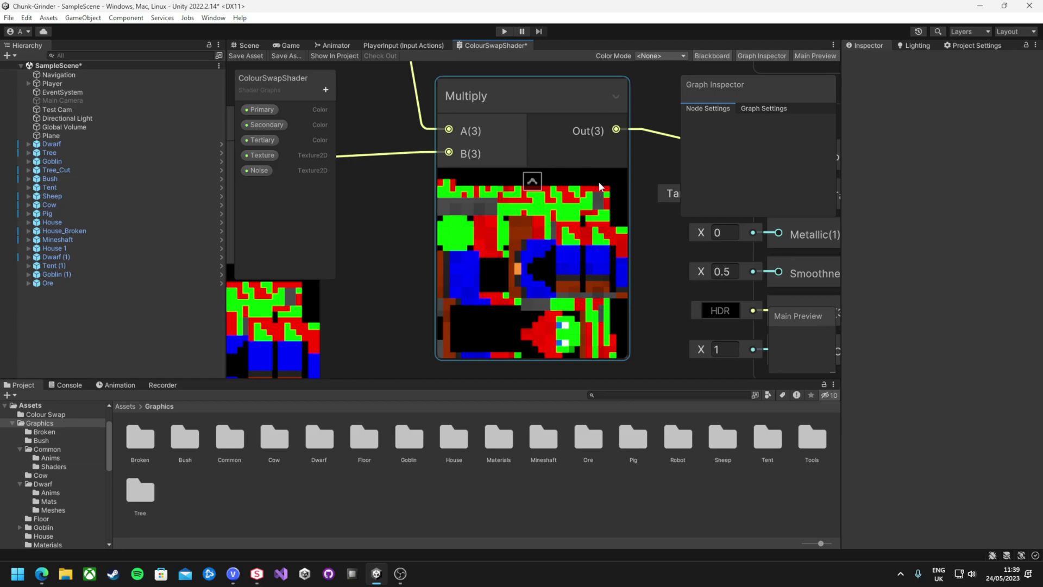
scroll(600, 189, "down", 5)
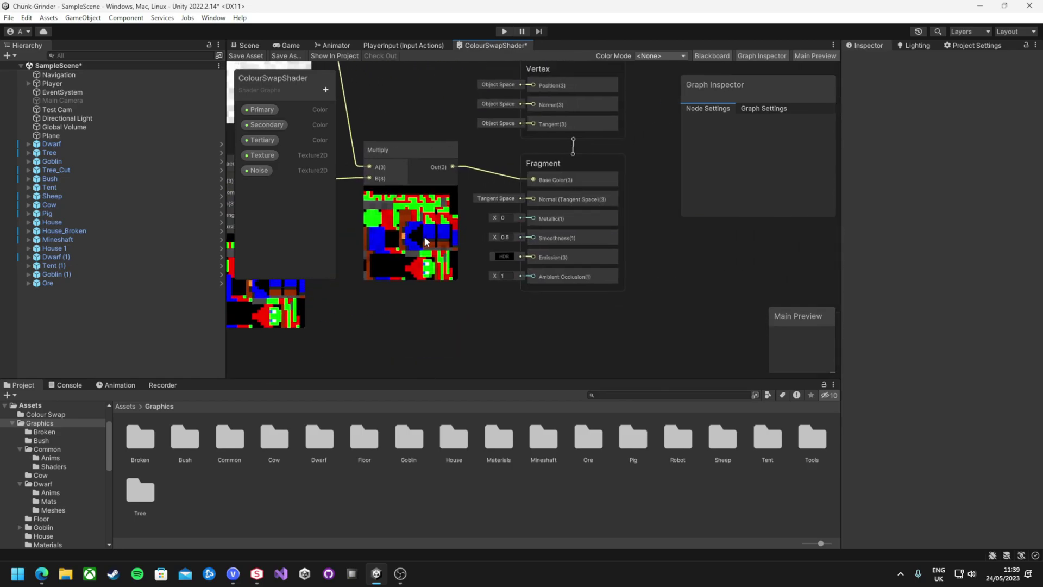
scroll(435, 280, "up", 3)
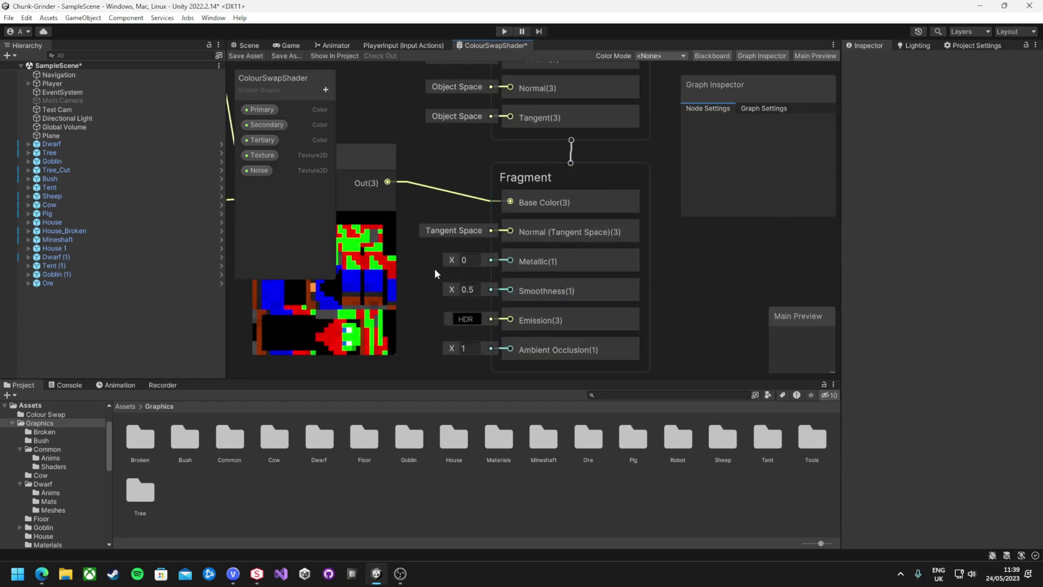